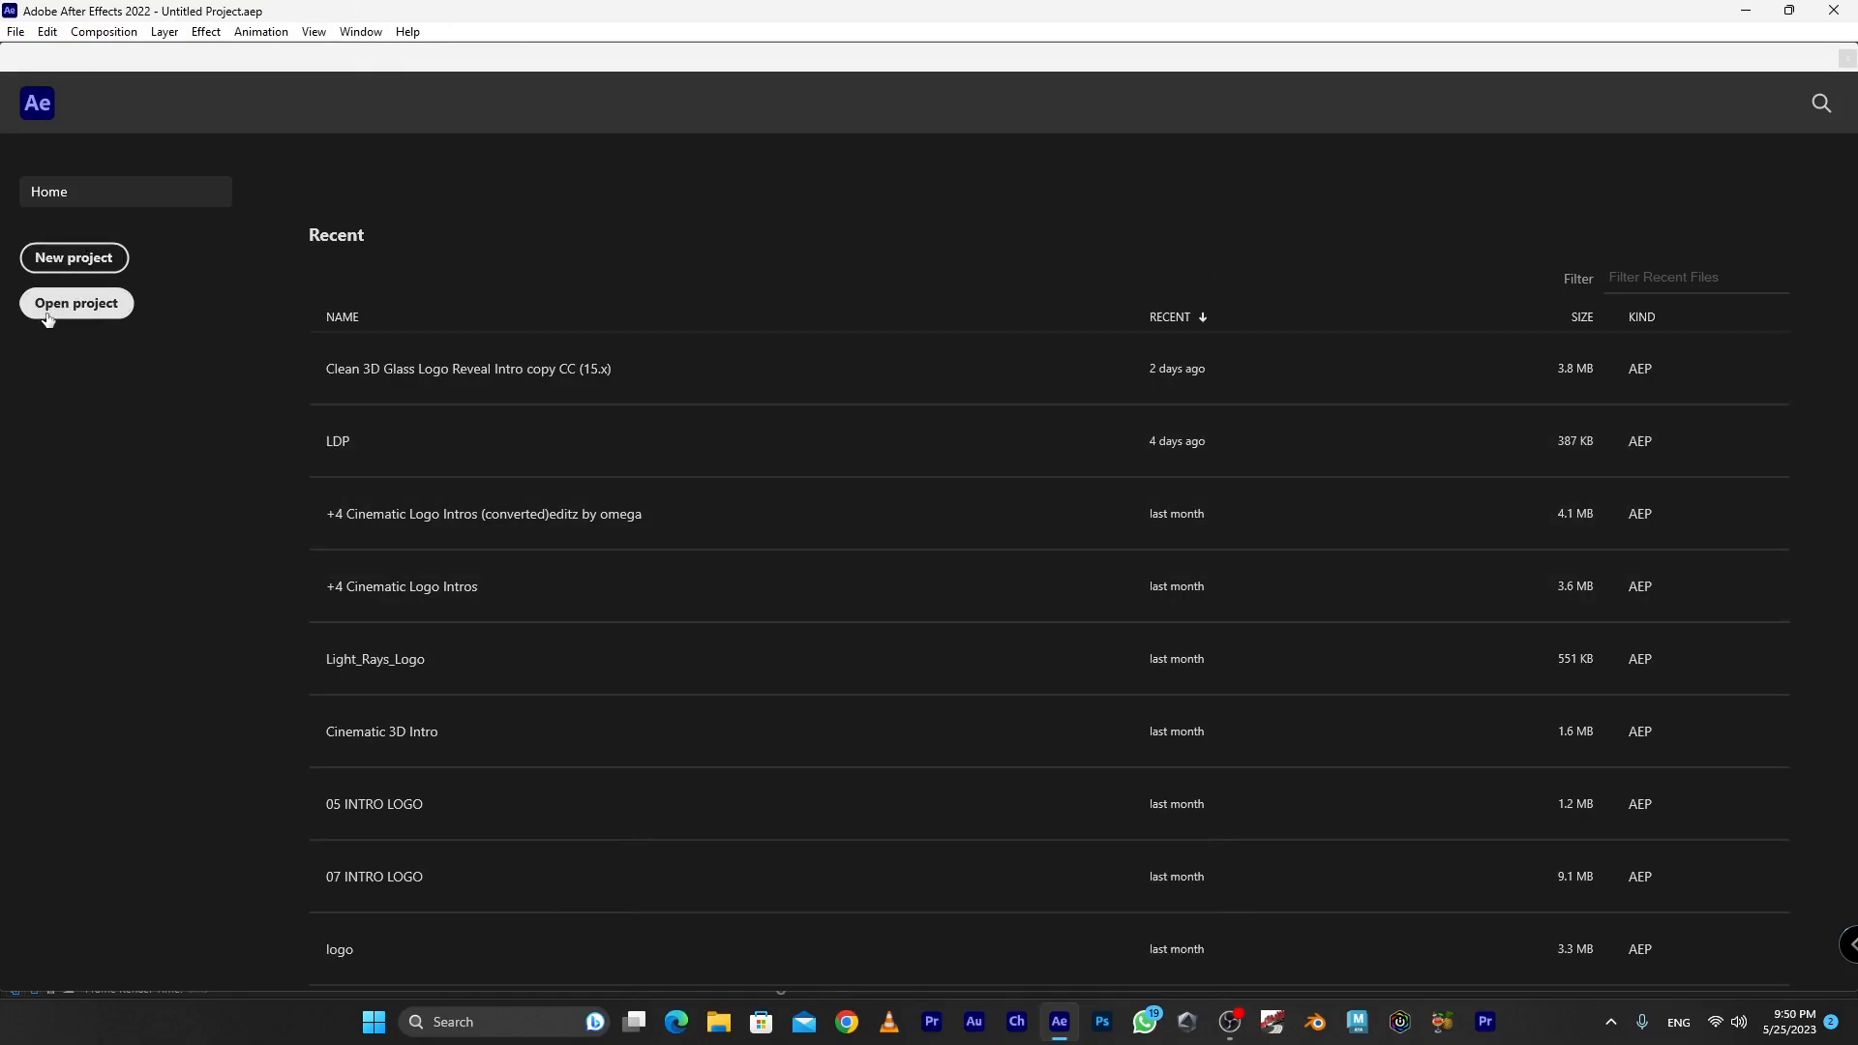
Create a new project and start a new composition, keeping the name Comp 1
click(72, 261)
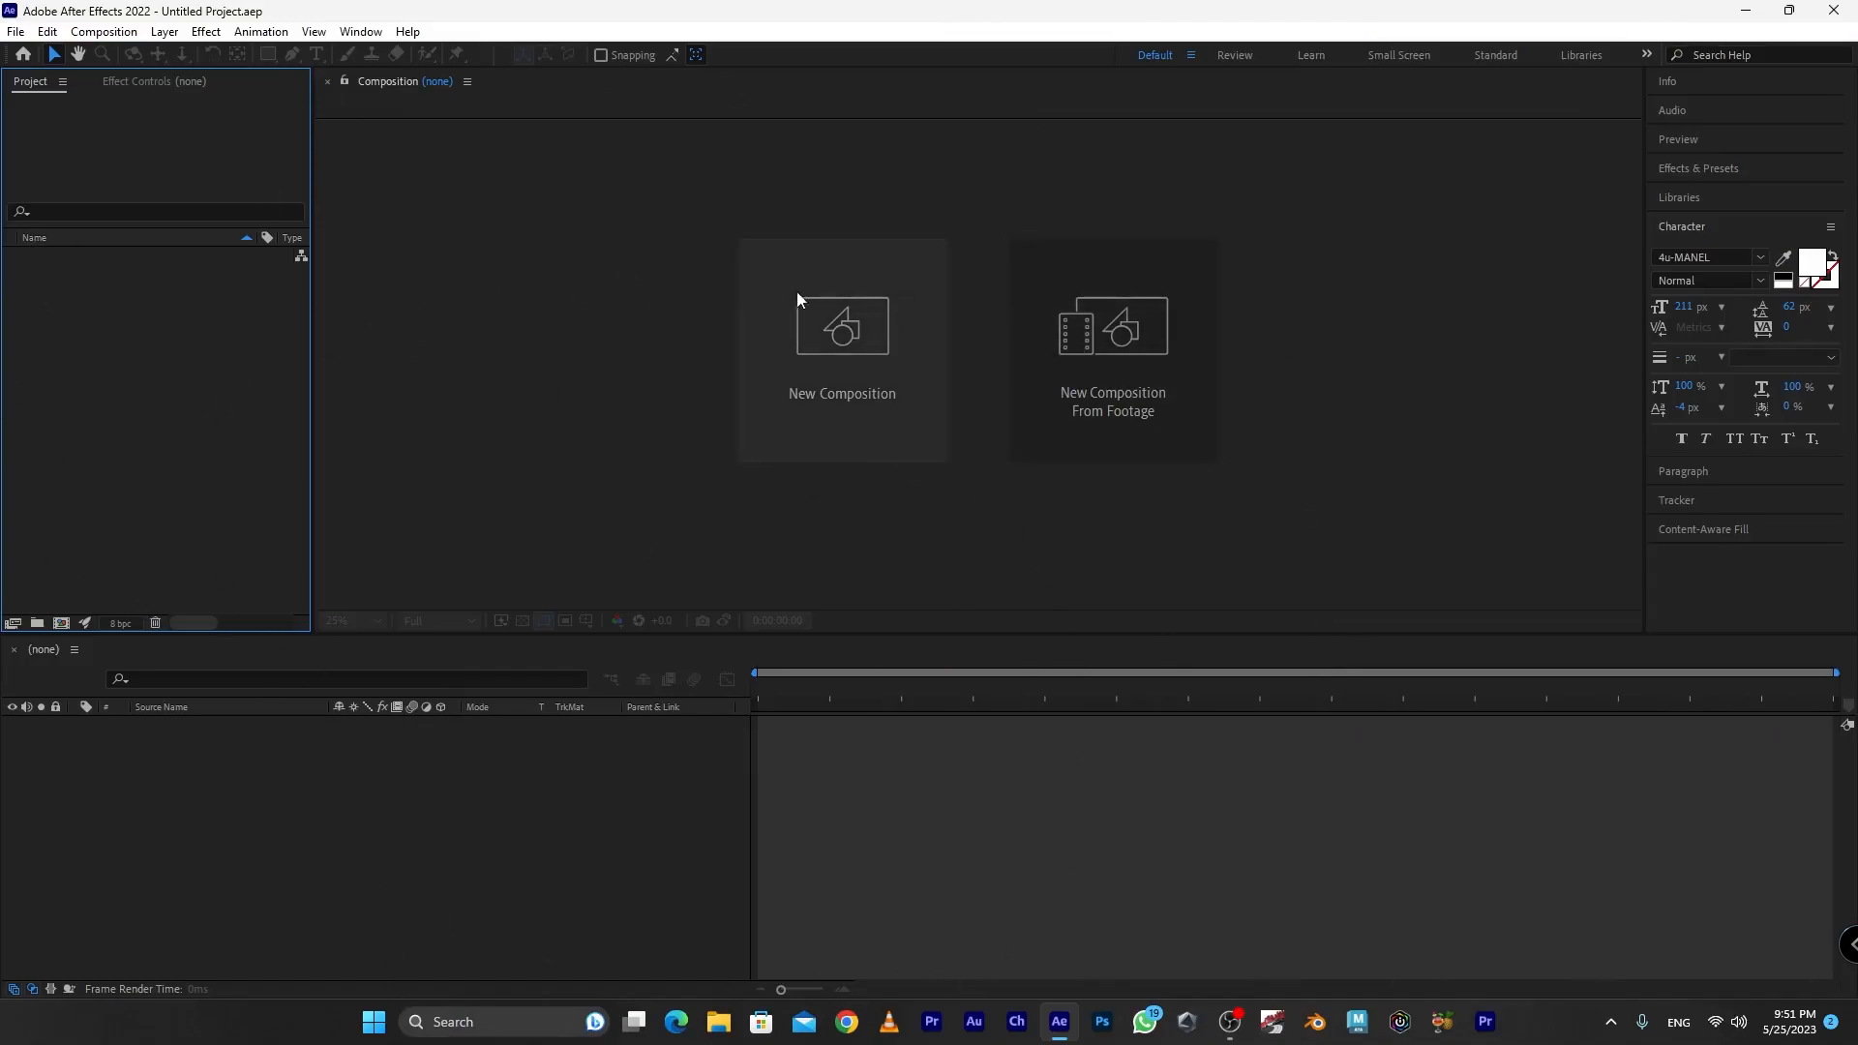
click(850, 327)
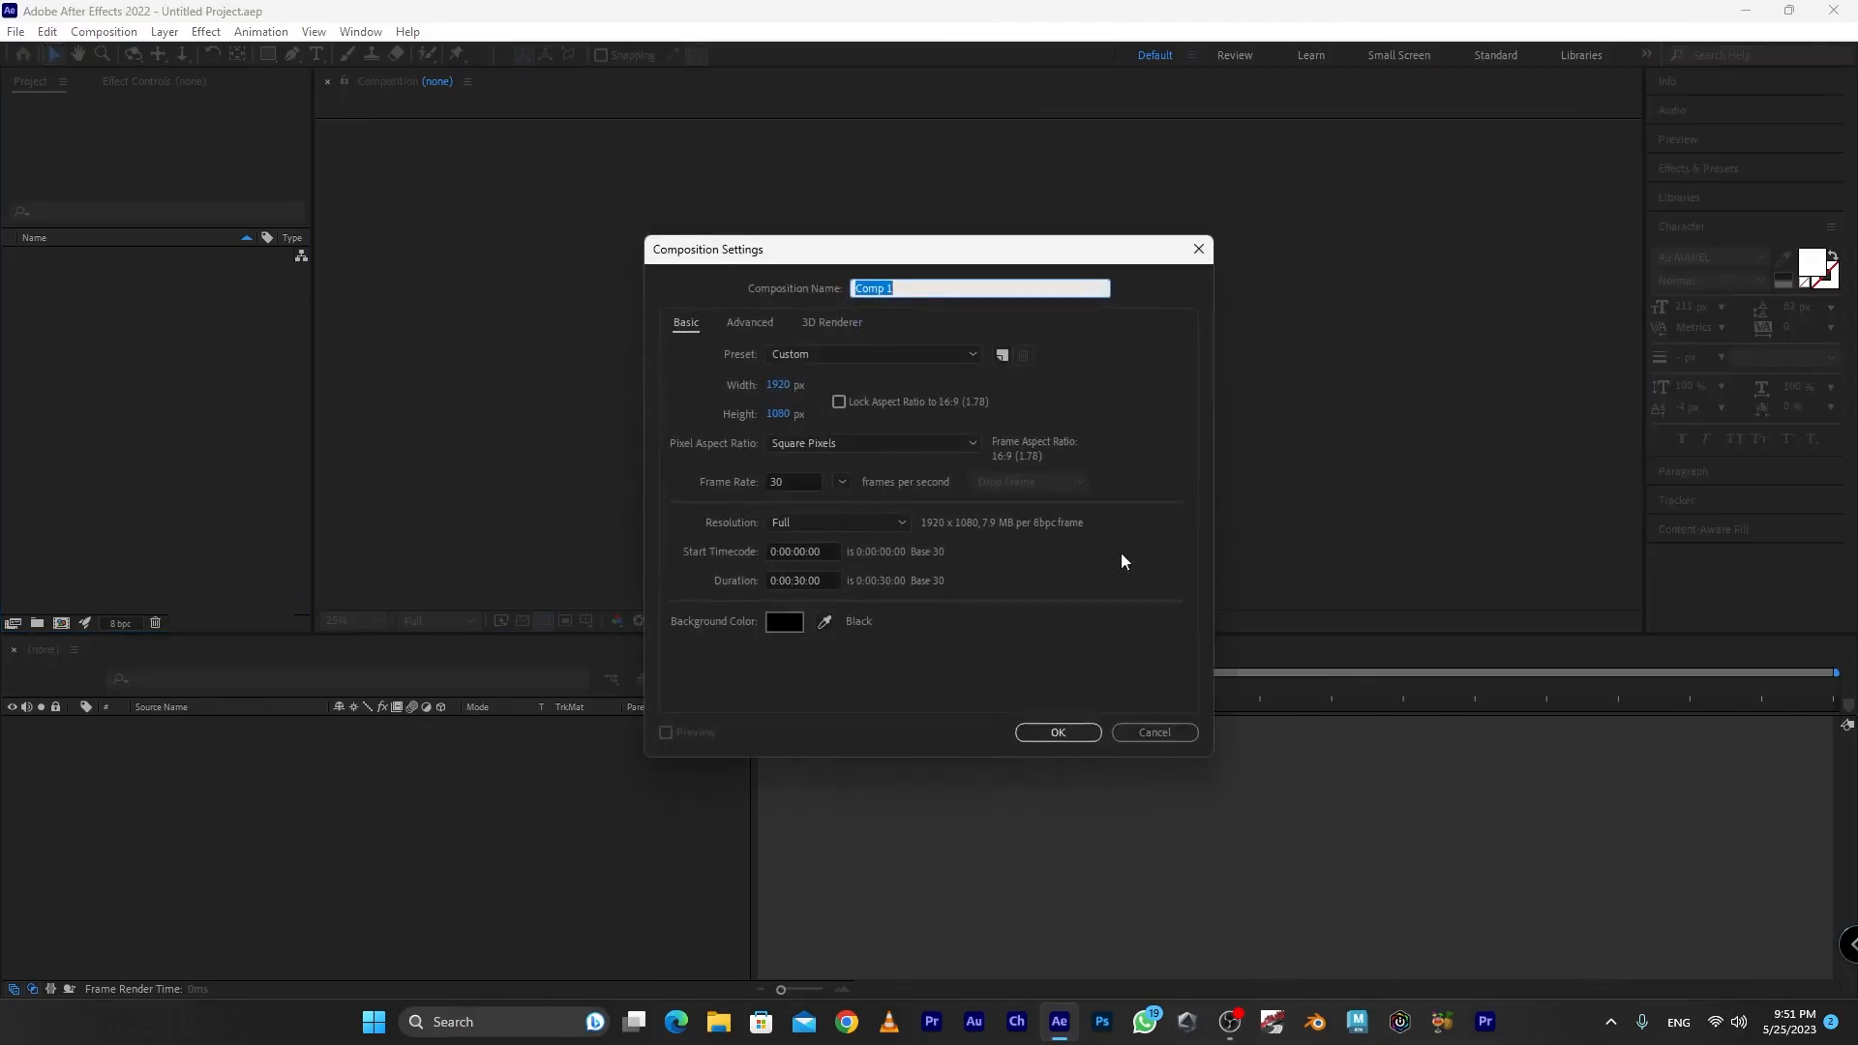
click(910, 288)
drag(910, 288, 881, 291)
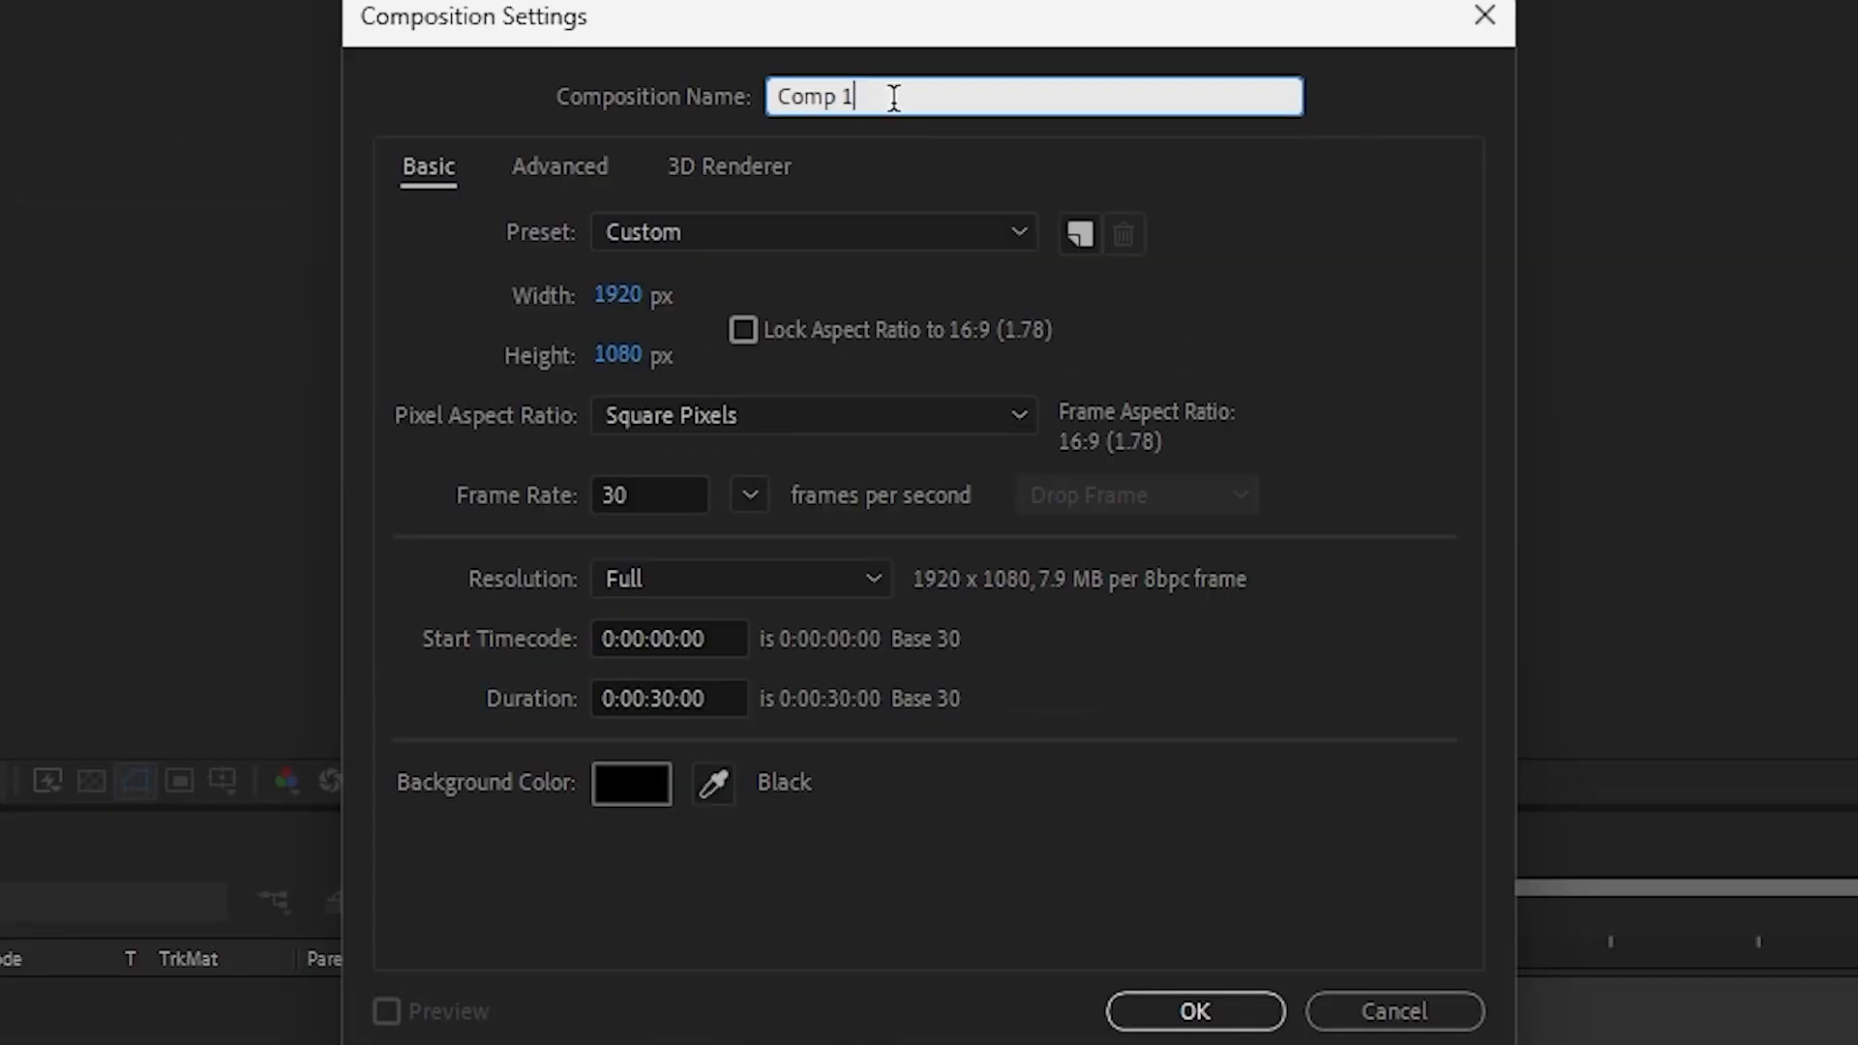
drag(830, 102, 740, 100)
click(945, 108)
Lock the composition's aspect ratio to 16:9, keeping the Custom preset and the 1920 px width
click(693, 235)
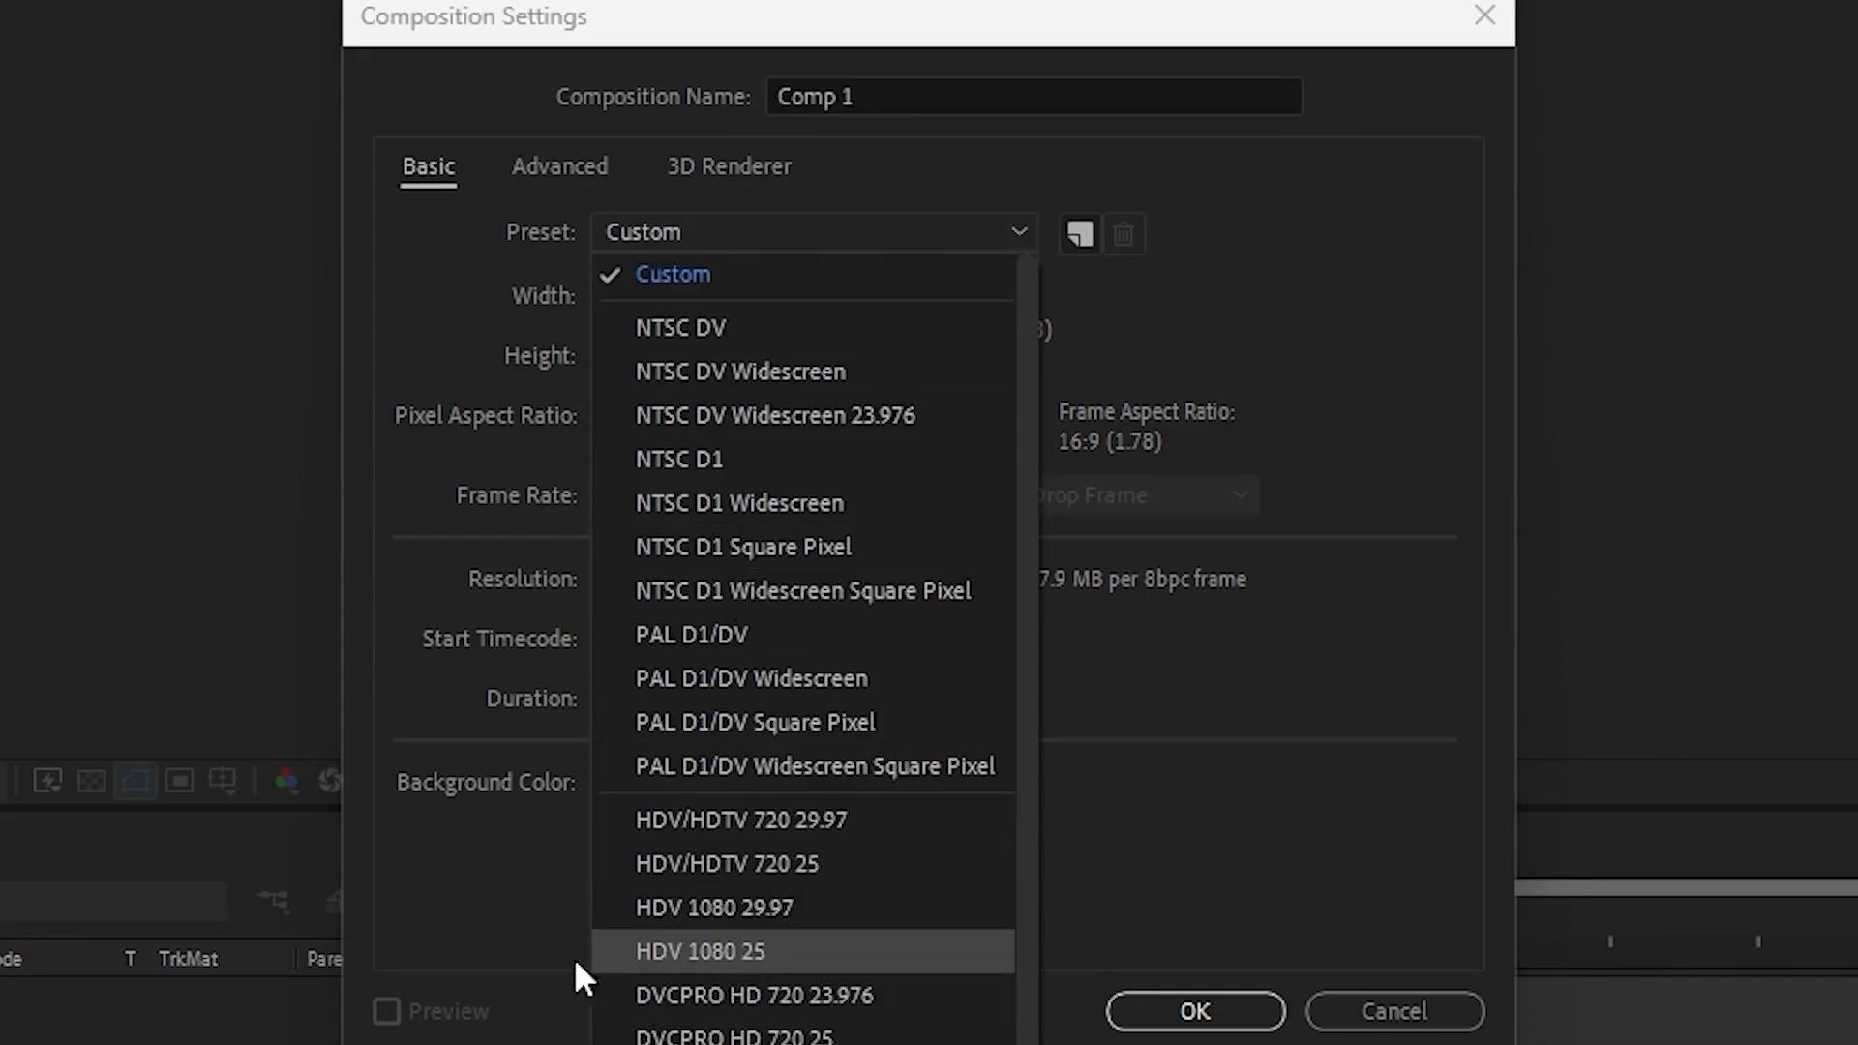
click(779, 232)
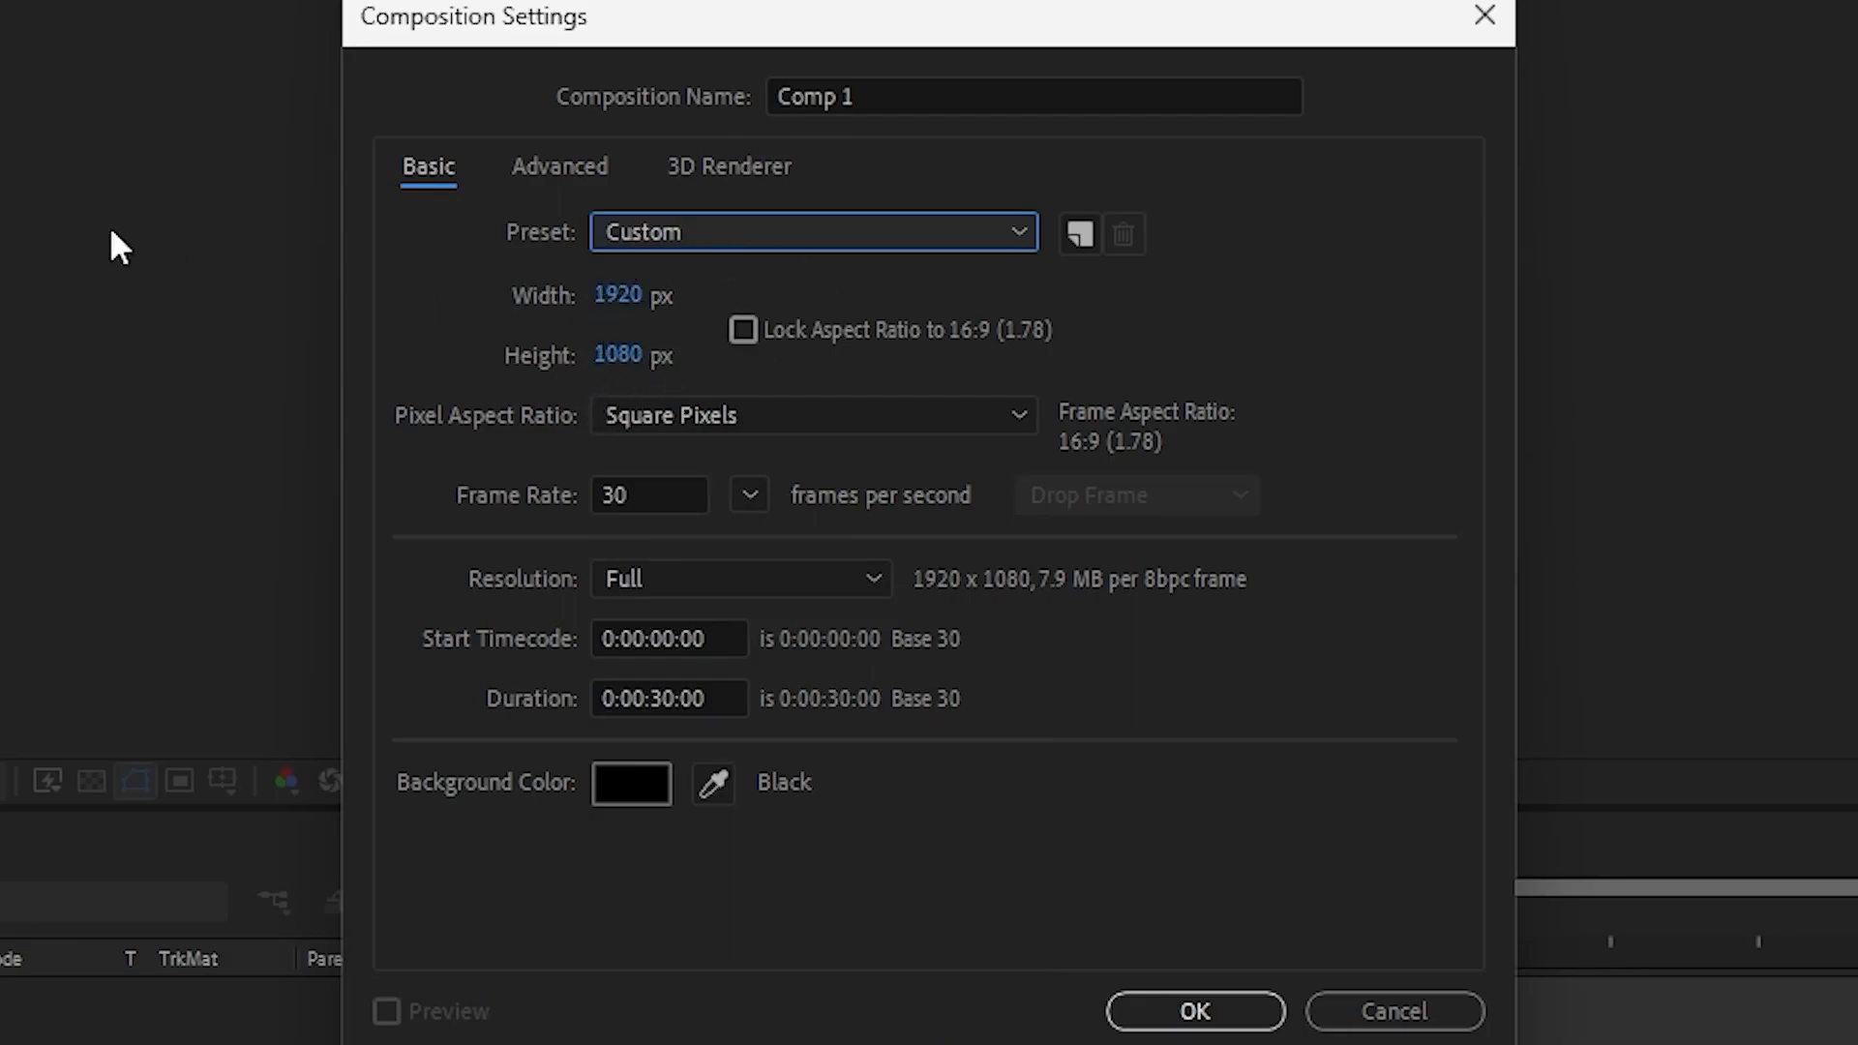
click(734, 325)
click(623, 300)
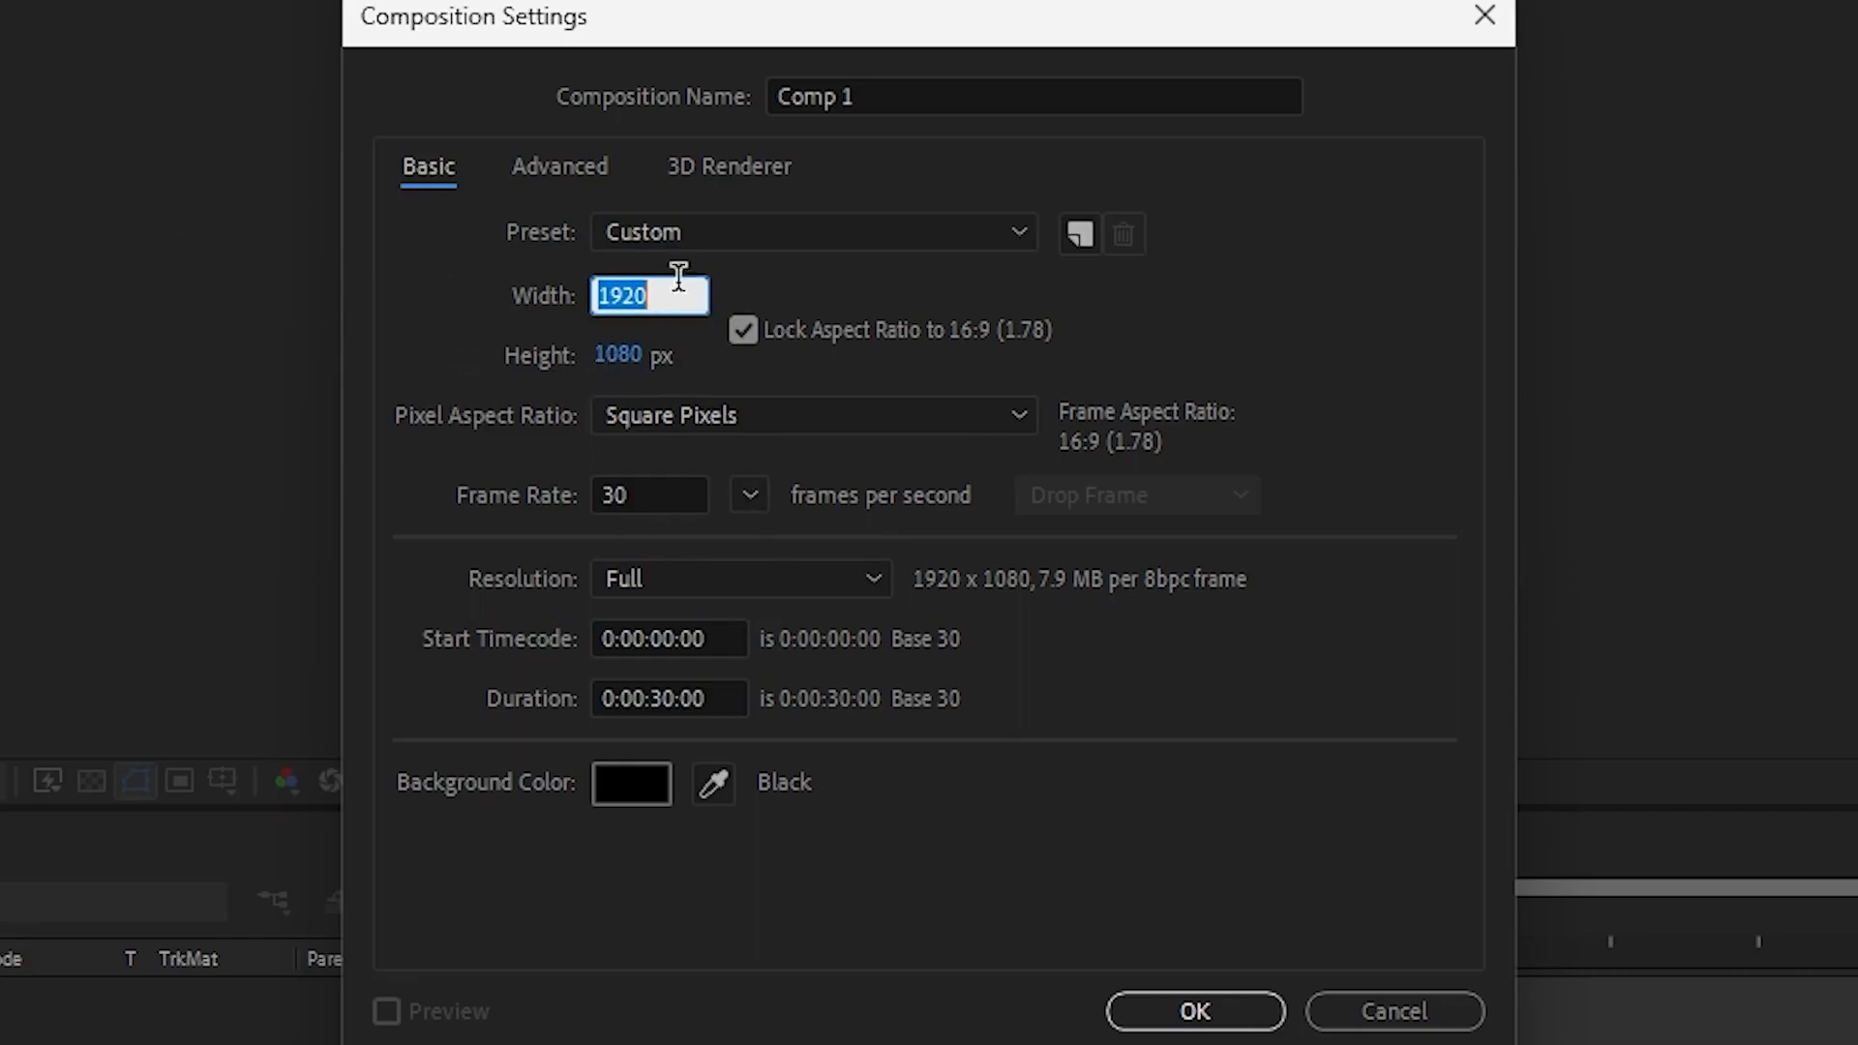
click(711, 270)
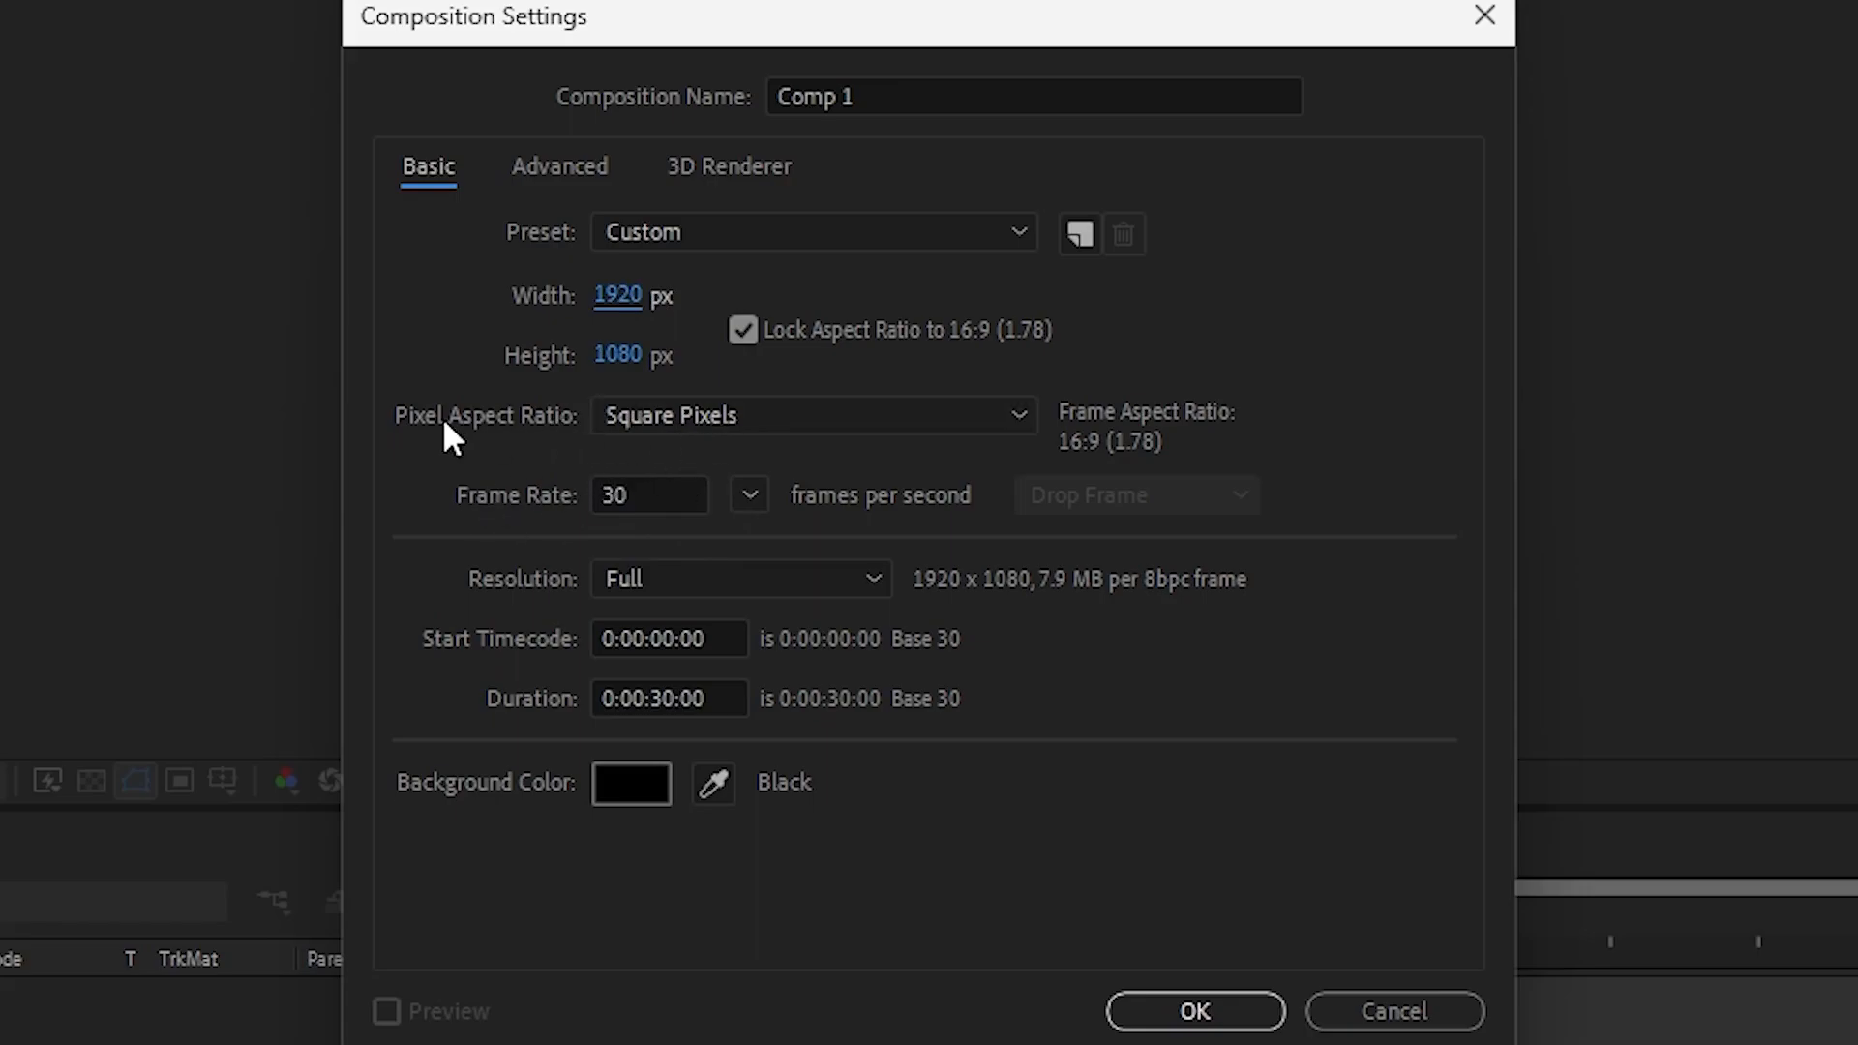
Review the composition's pixel aspect ratio, frame rate, resolution, start timecode and duration settings
click(794, 418)
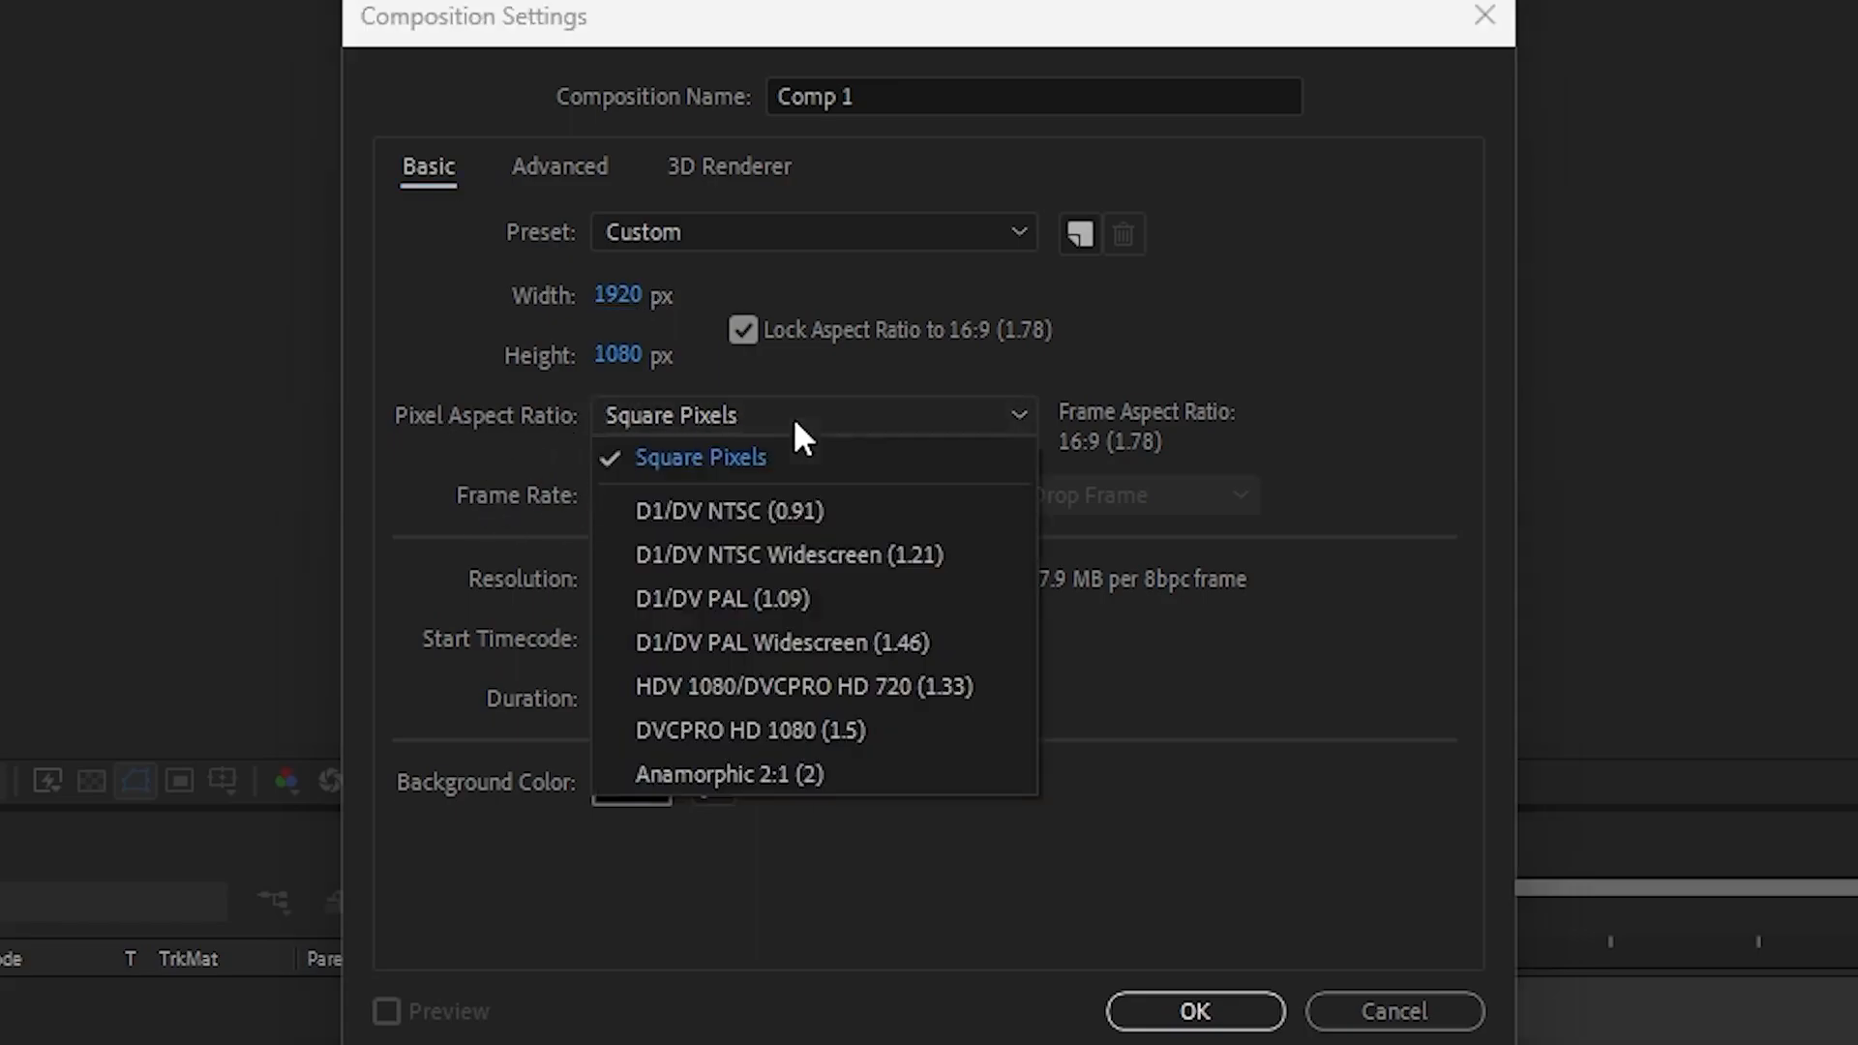
click(794, 417)
click(745, 493)
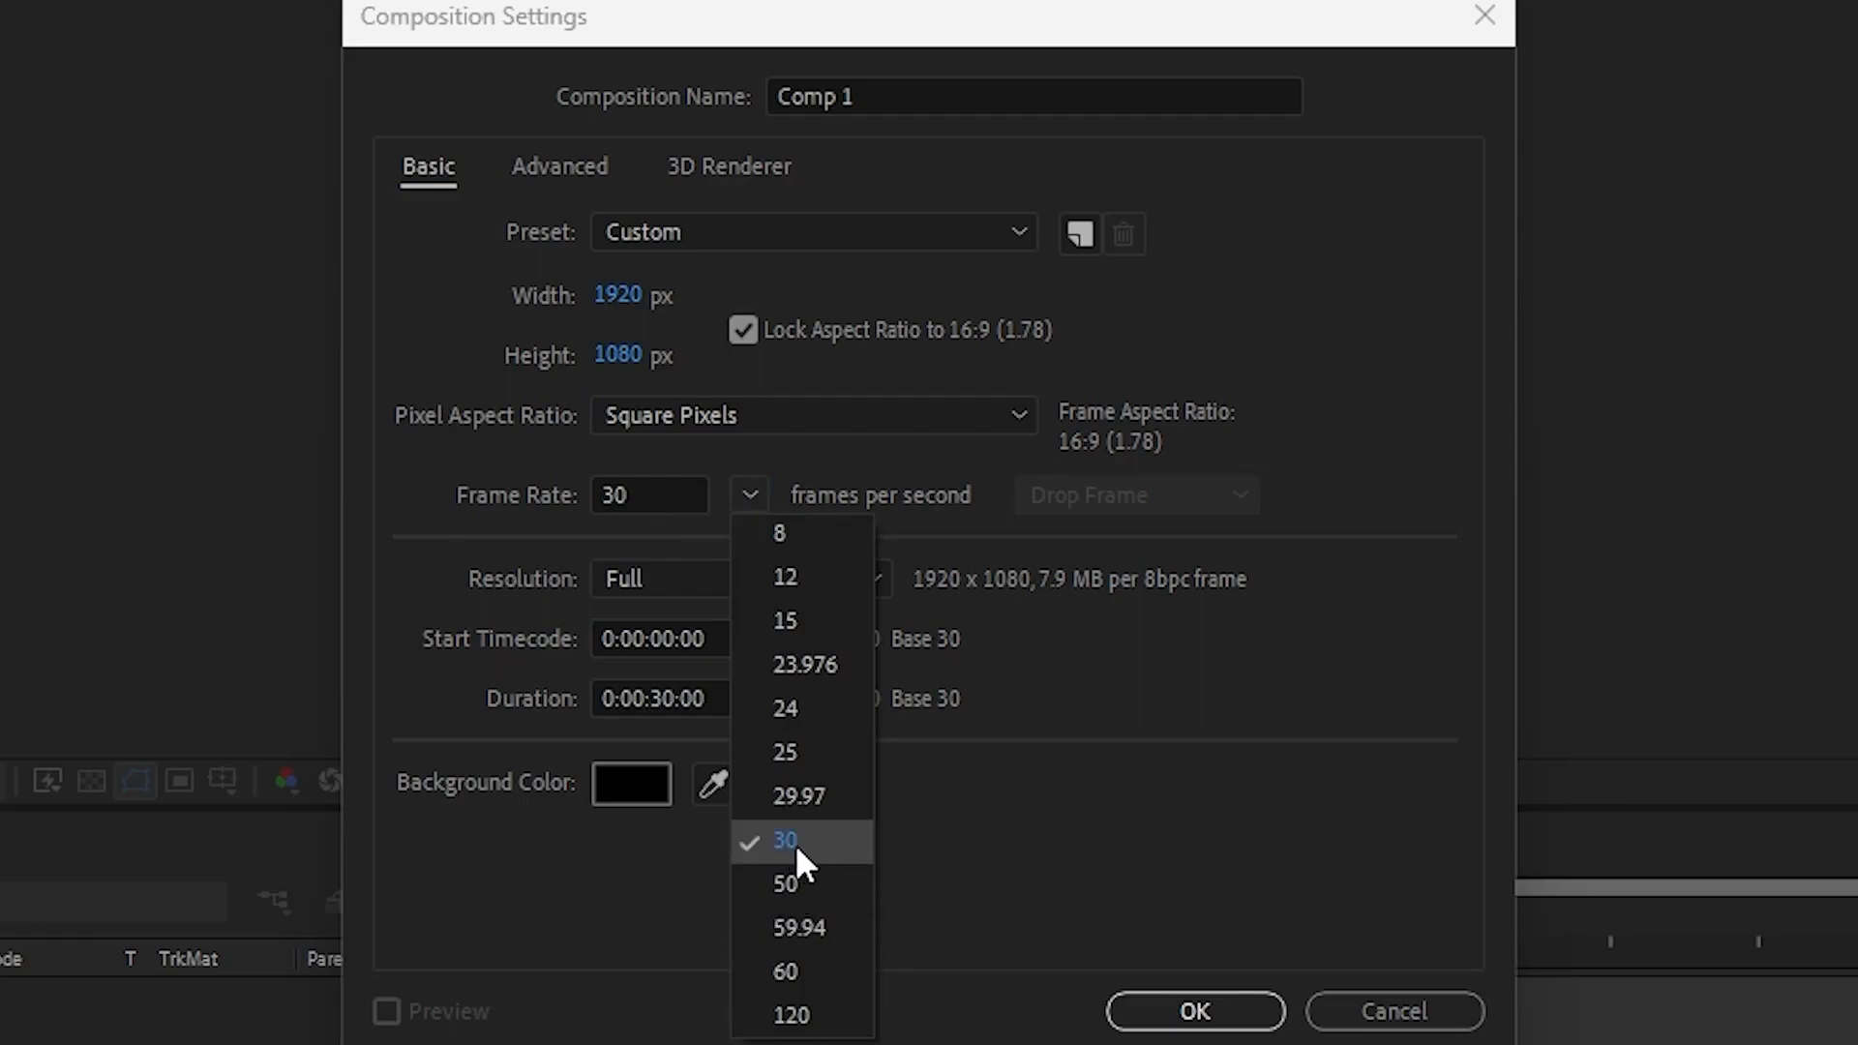
click(1231, 445)
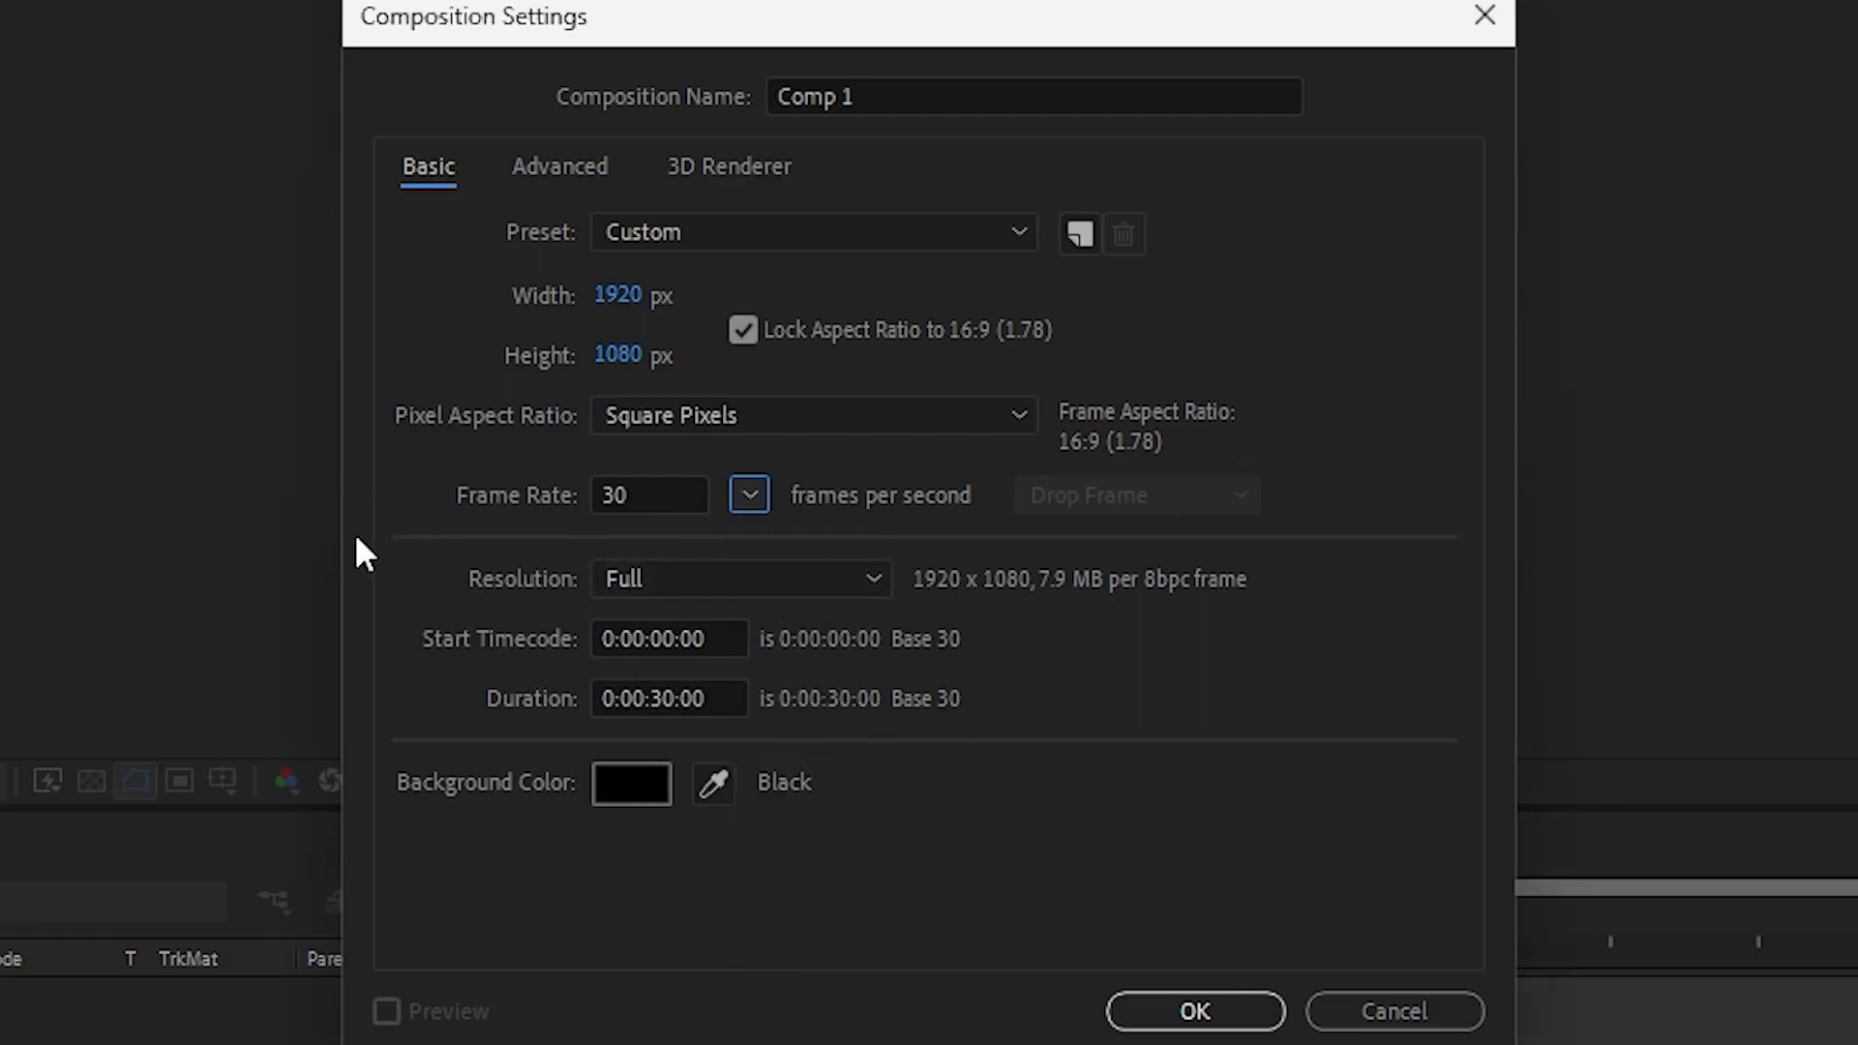
click(786, 570)
click(749, 580)
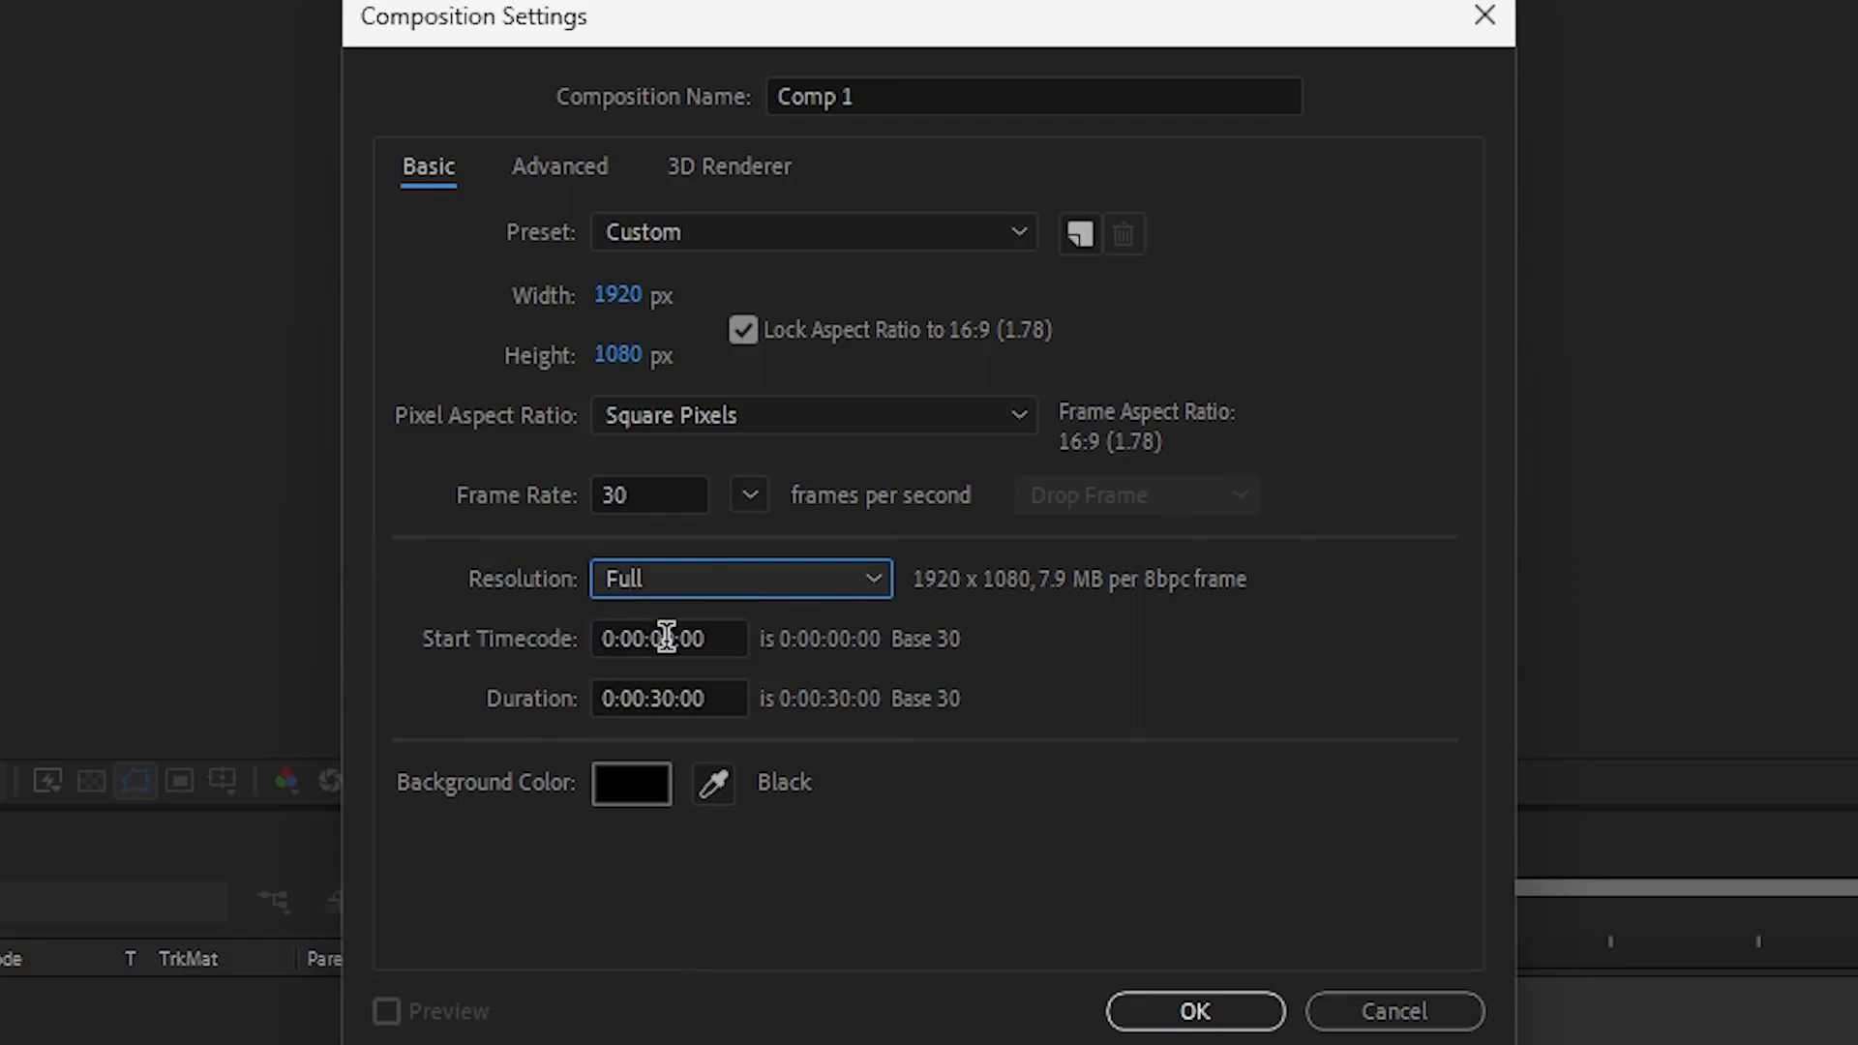
click(714, 641)
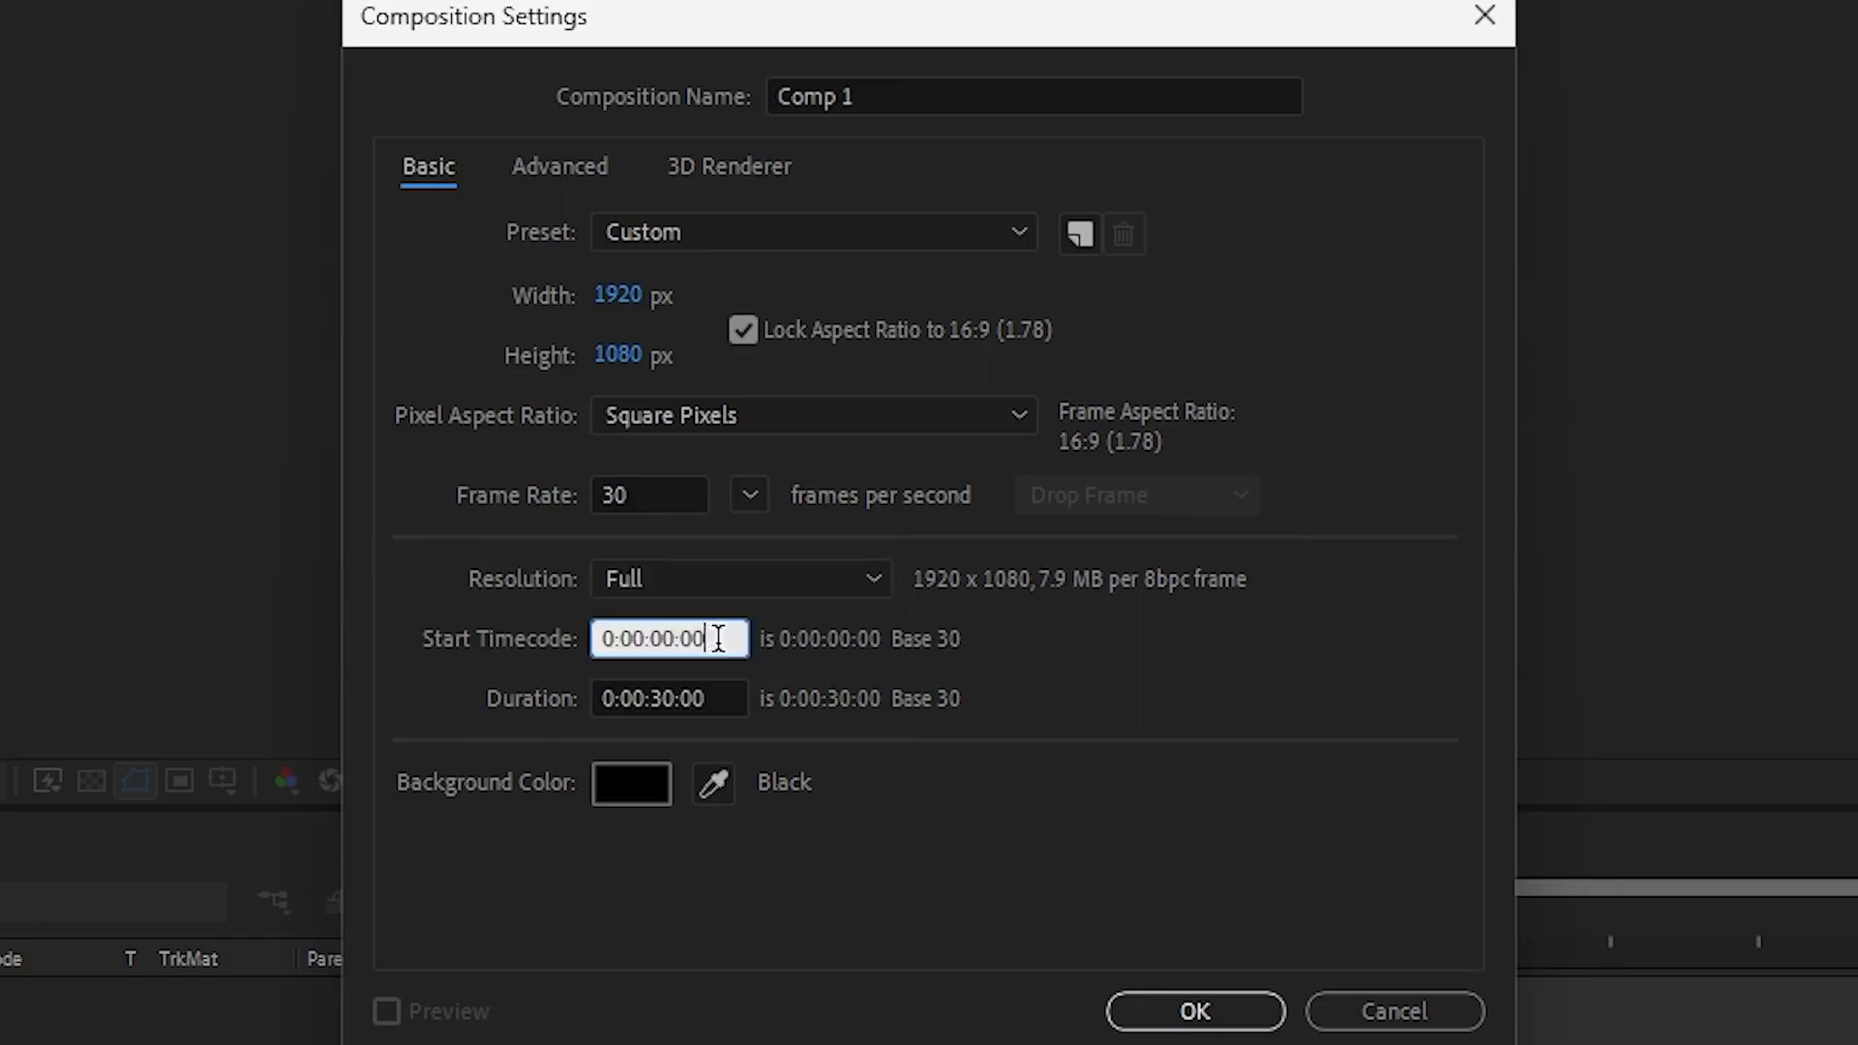
click(1362, 648)
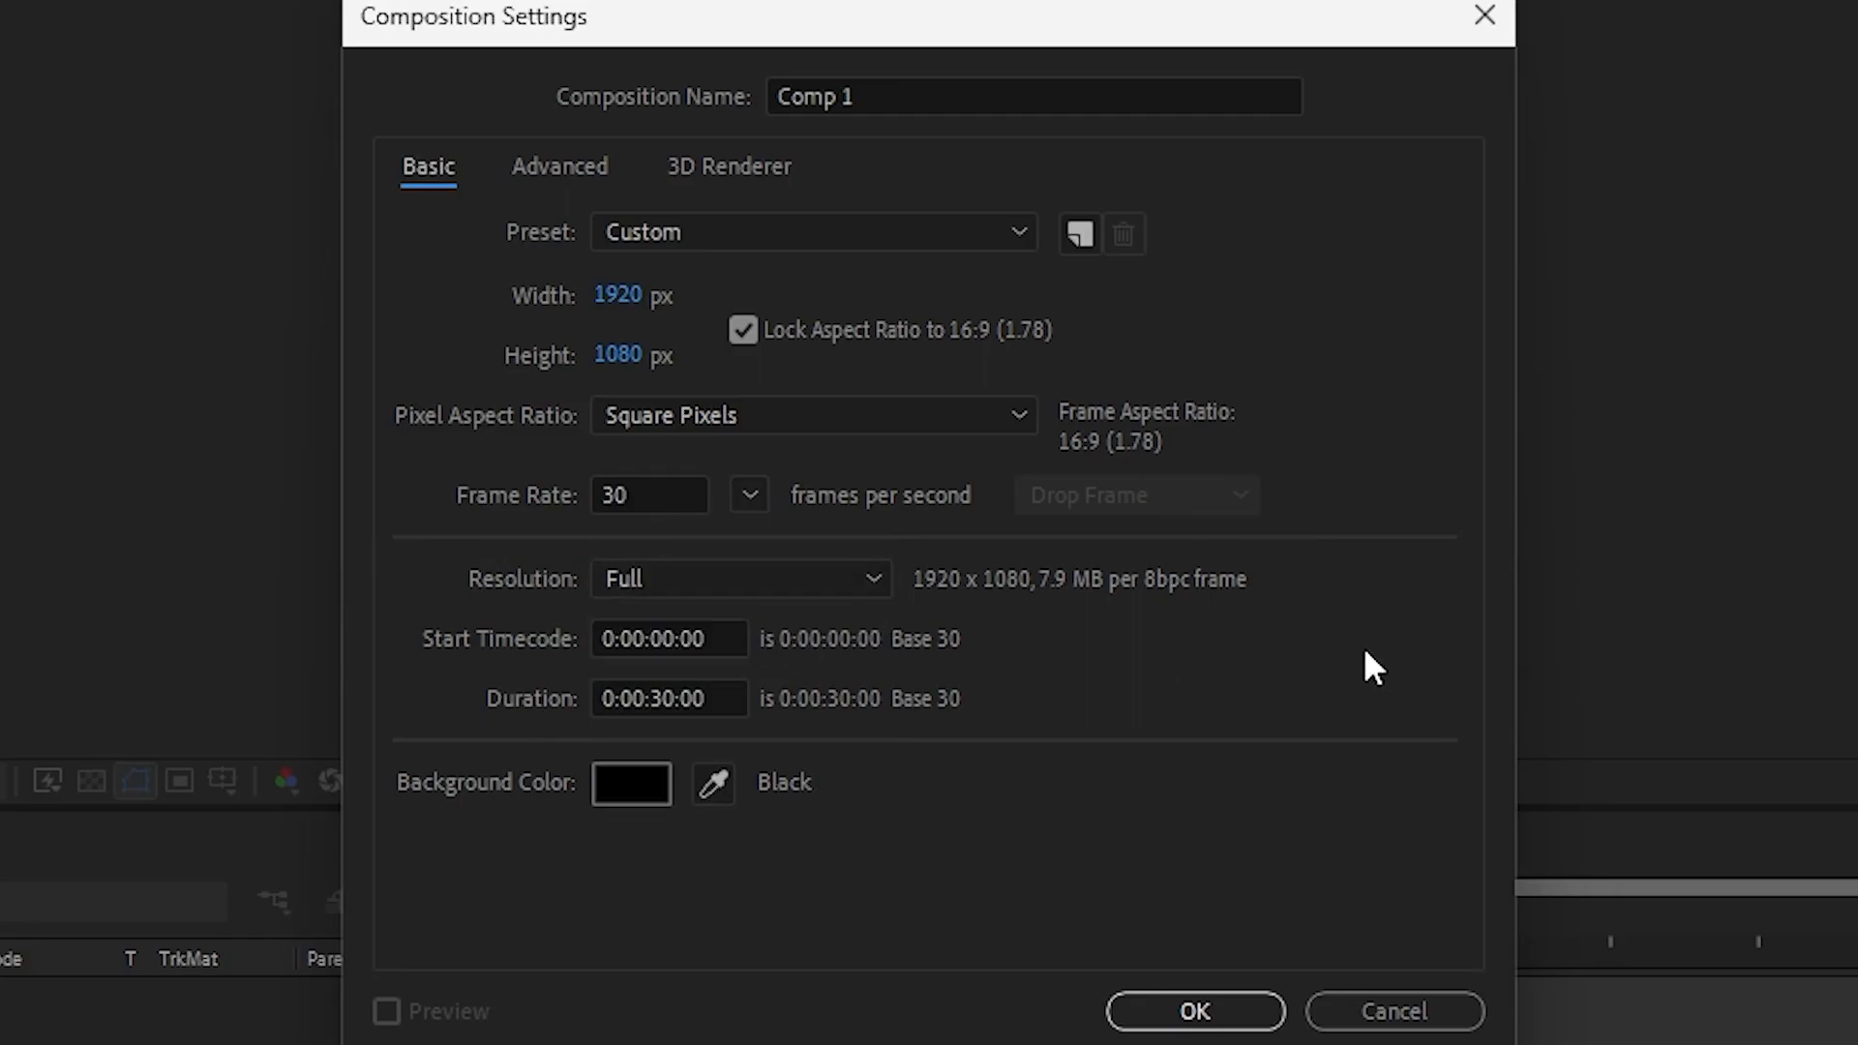
click(746, 696)
click(680, 697)
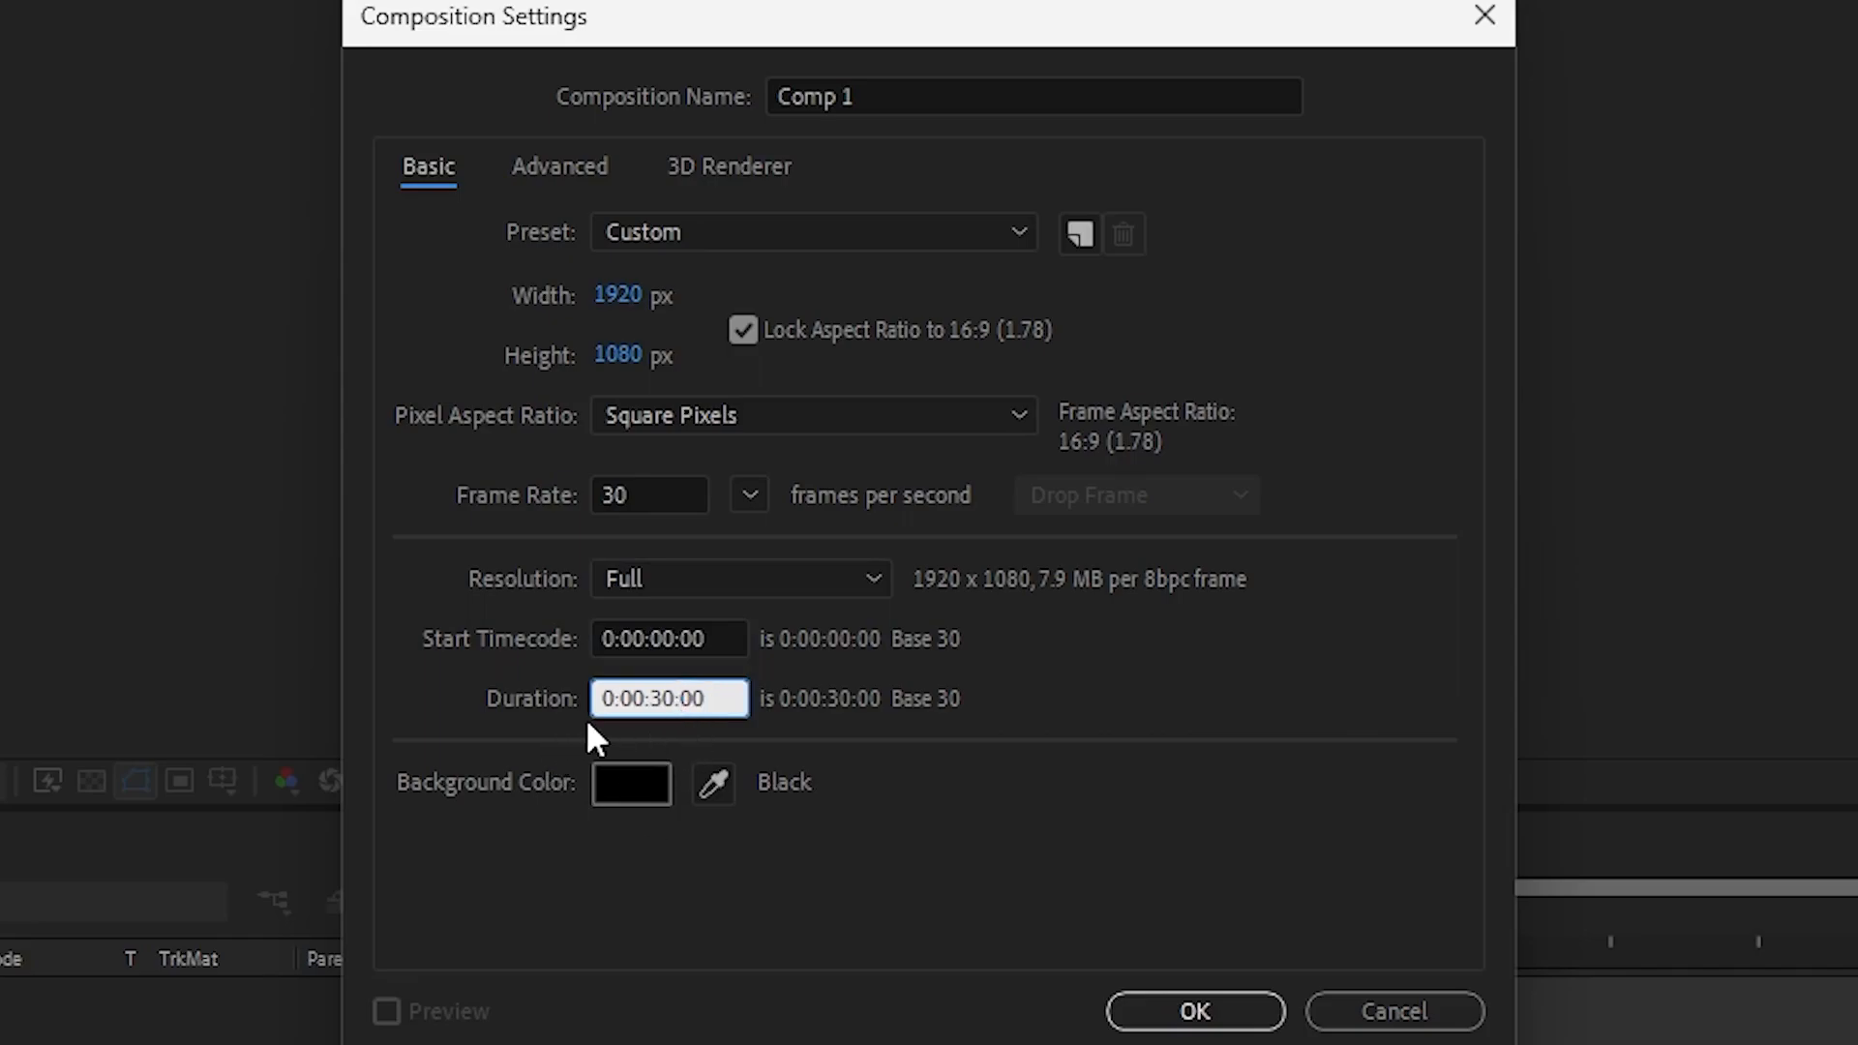
click(497, 842)
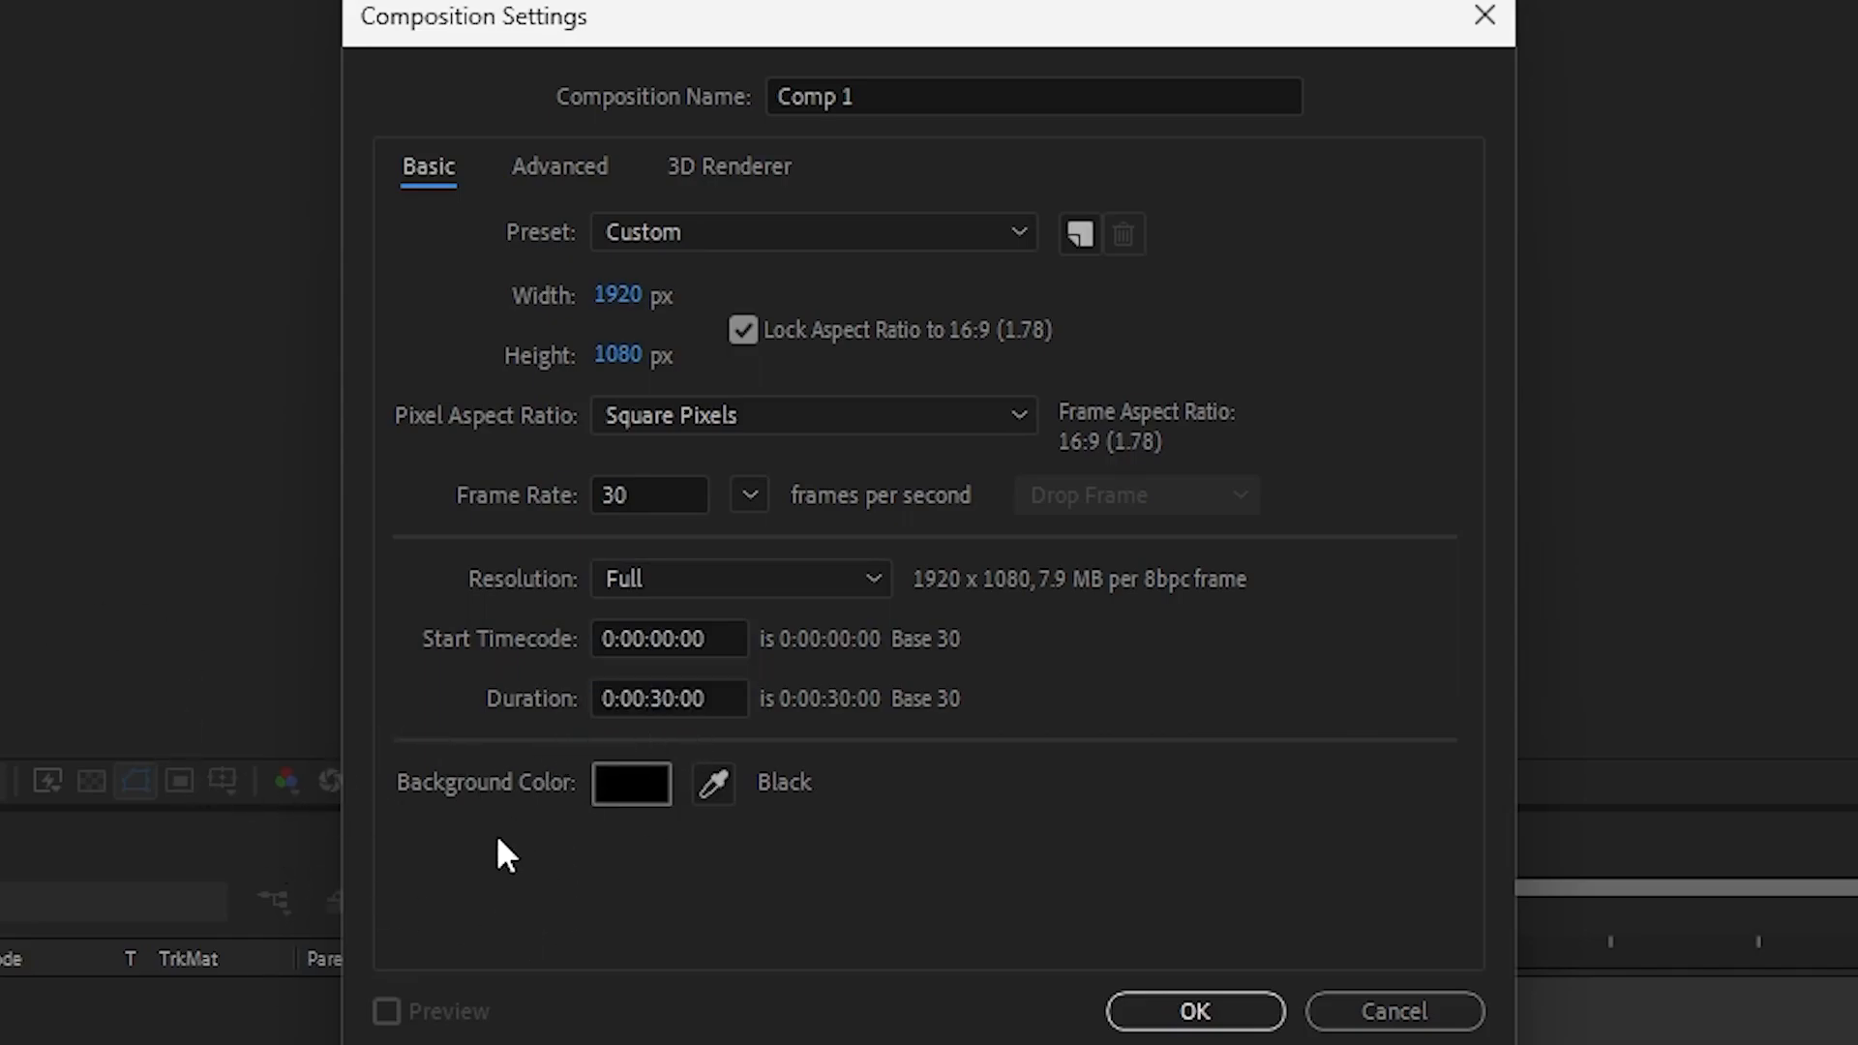
Set the composition's background color to a near-white pale red and create the composition
click(624, 787)
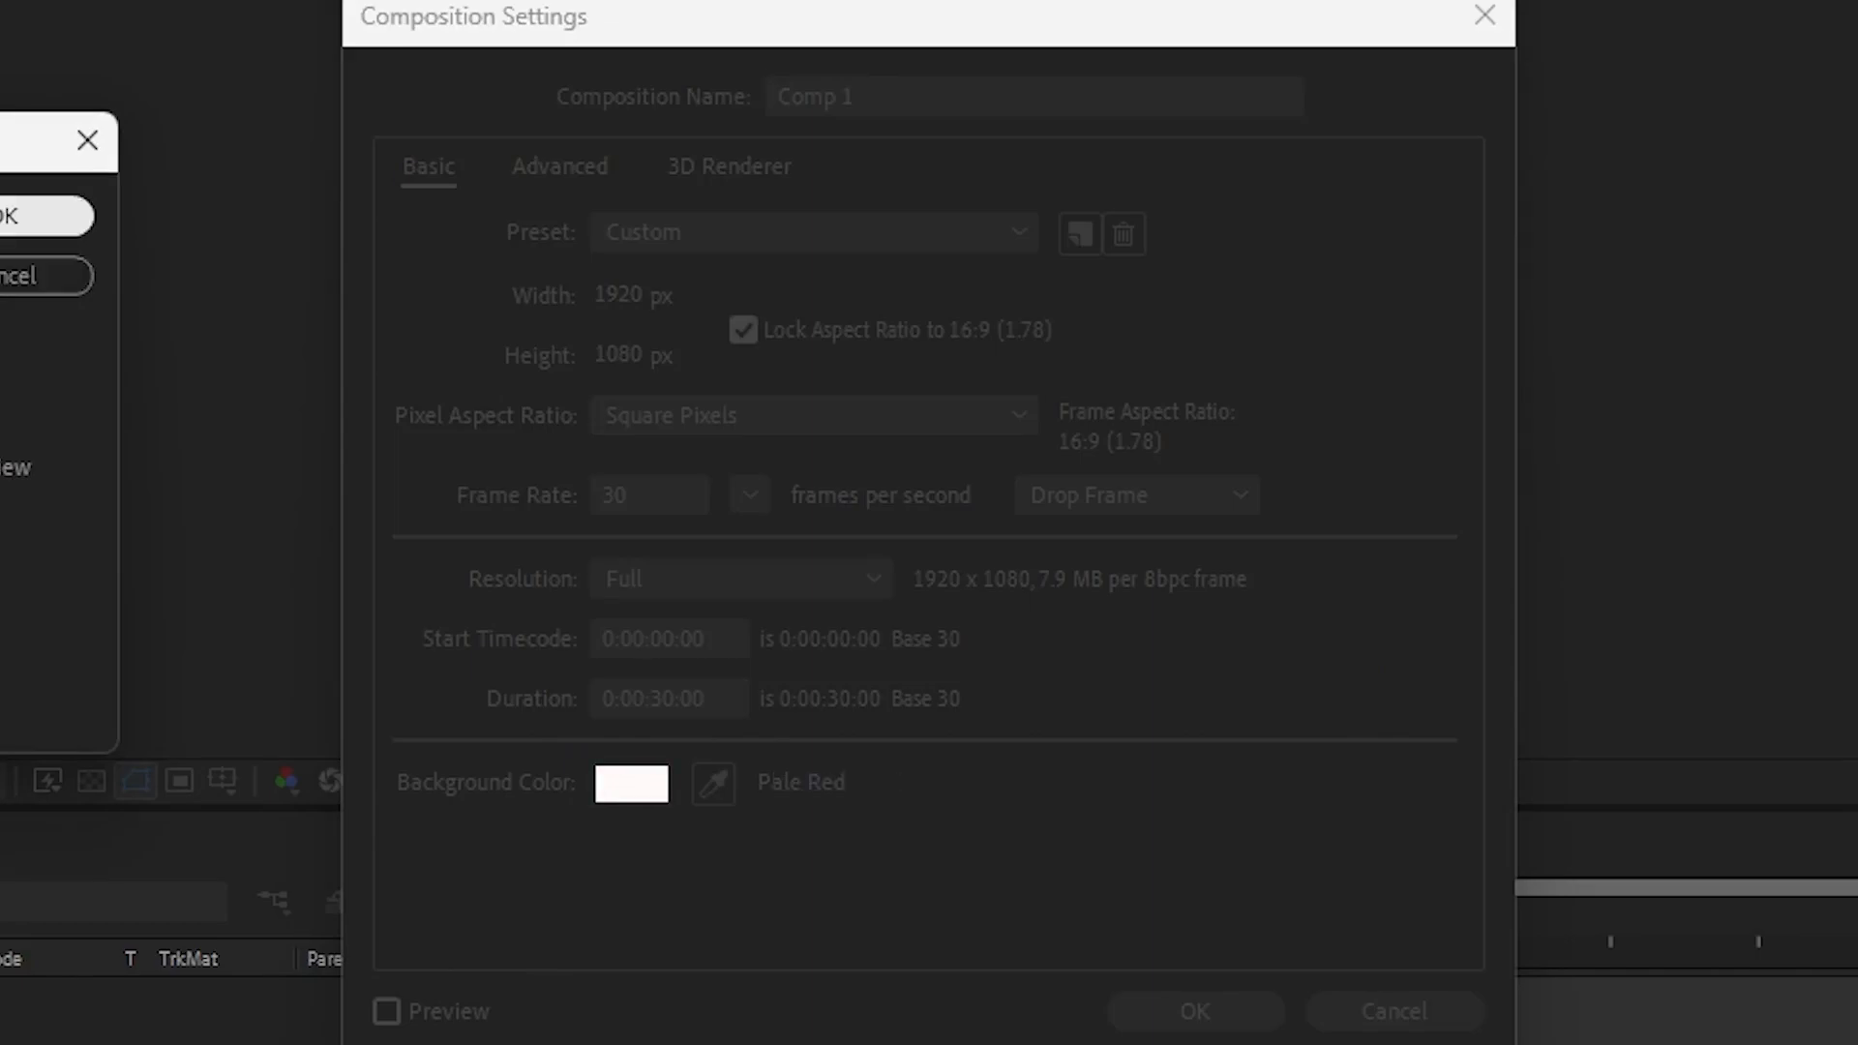
click(39, 215)
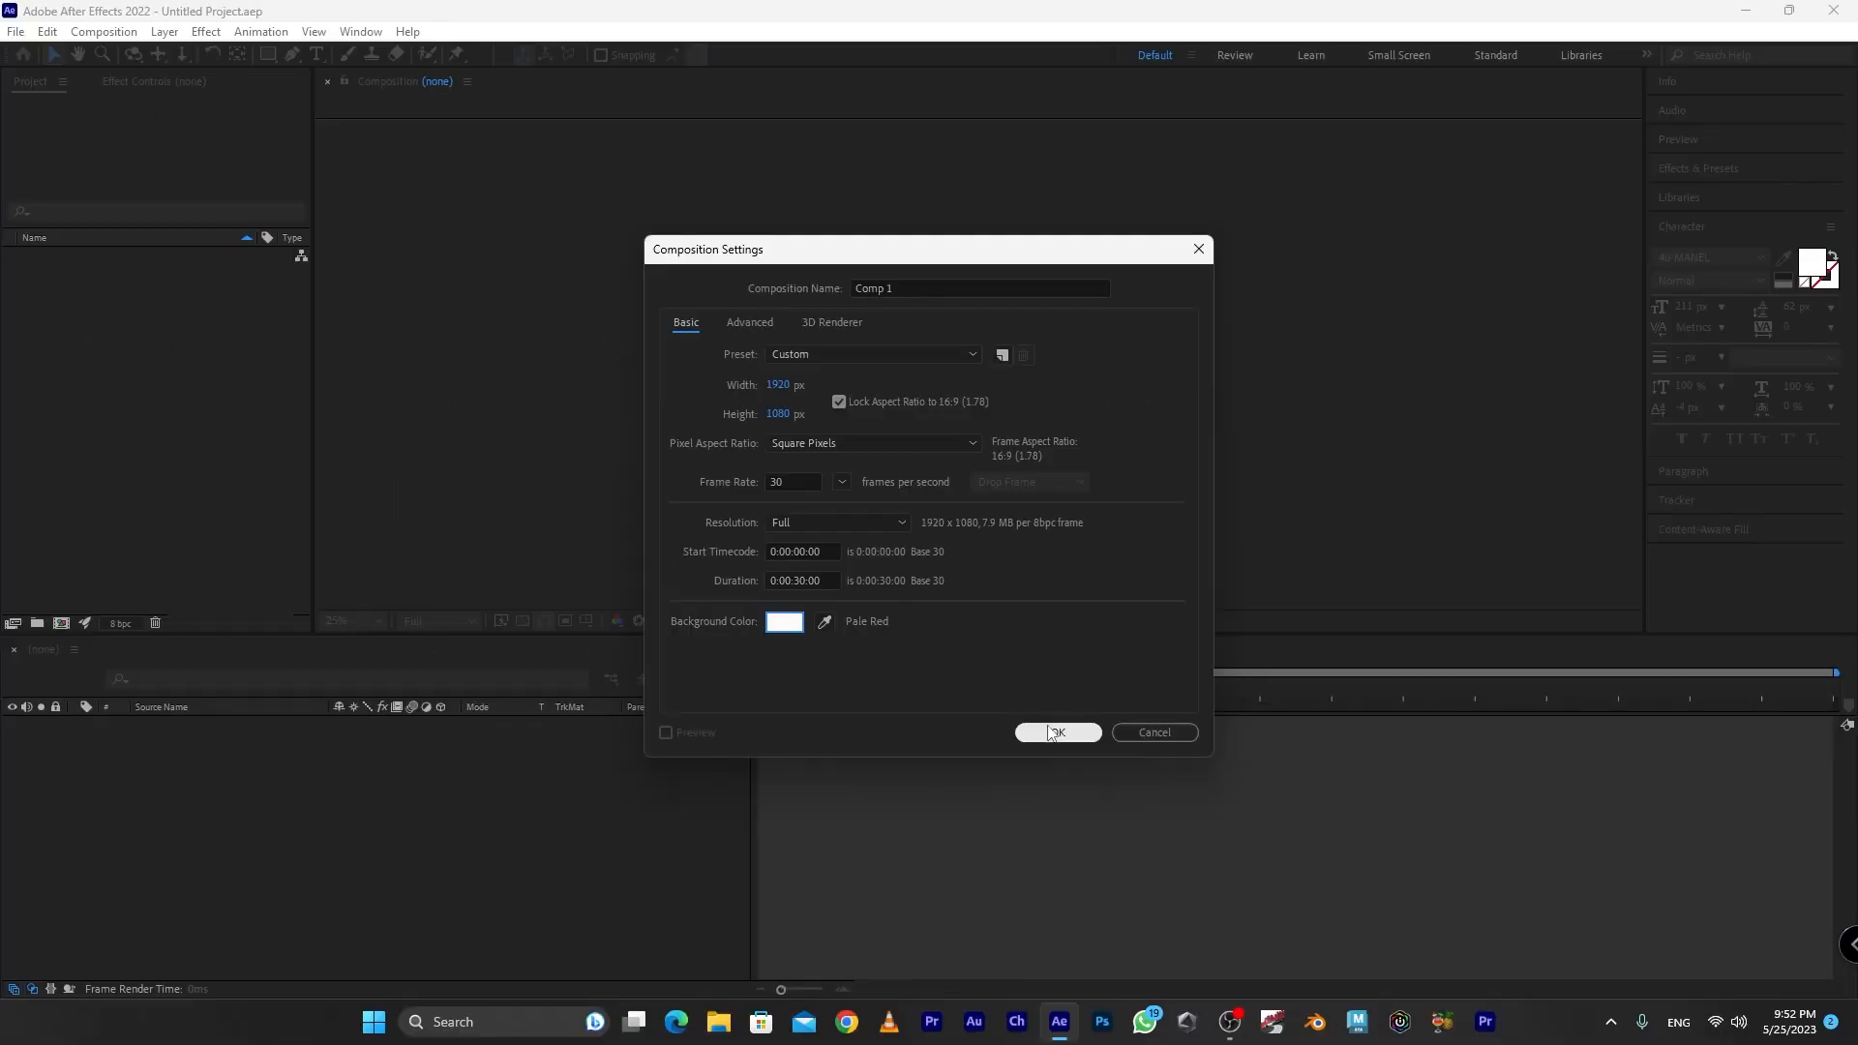
click(1195, 1011)
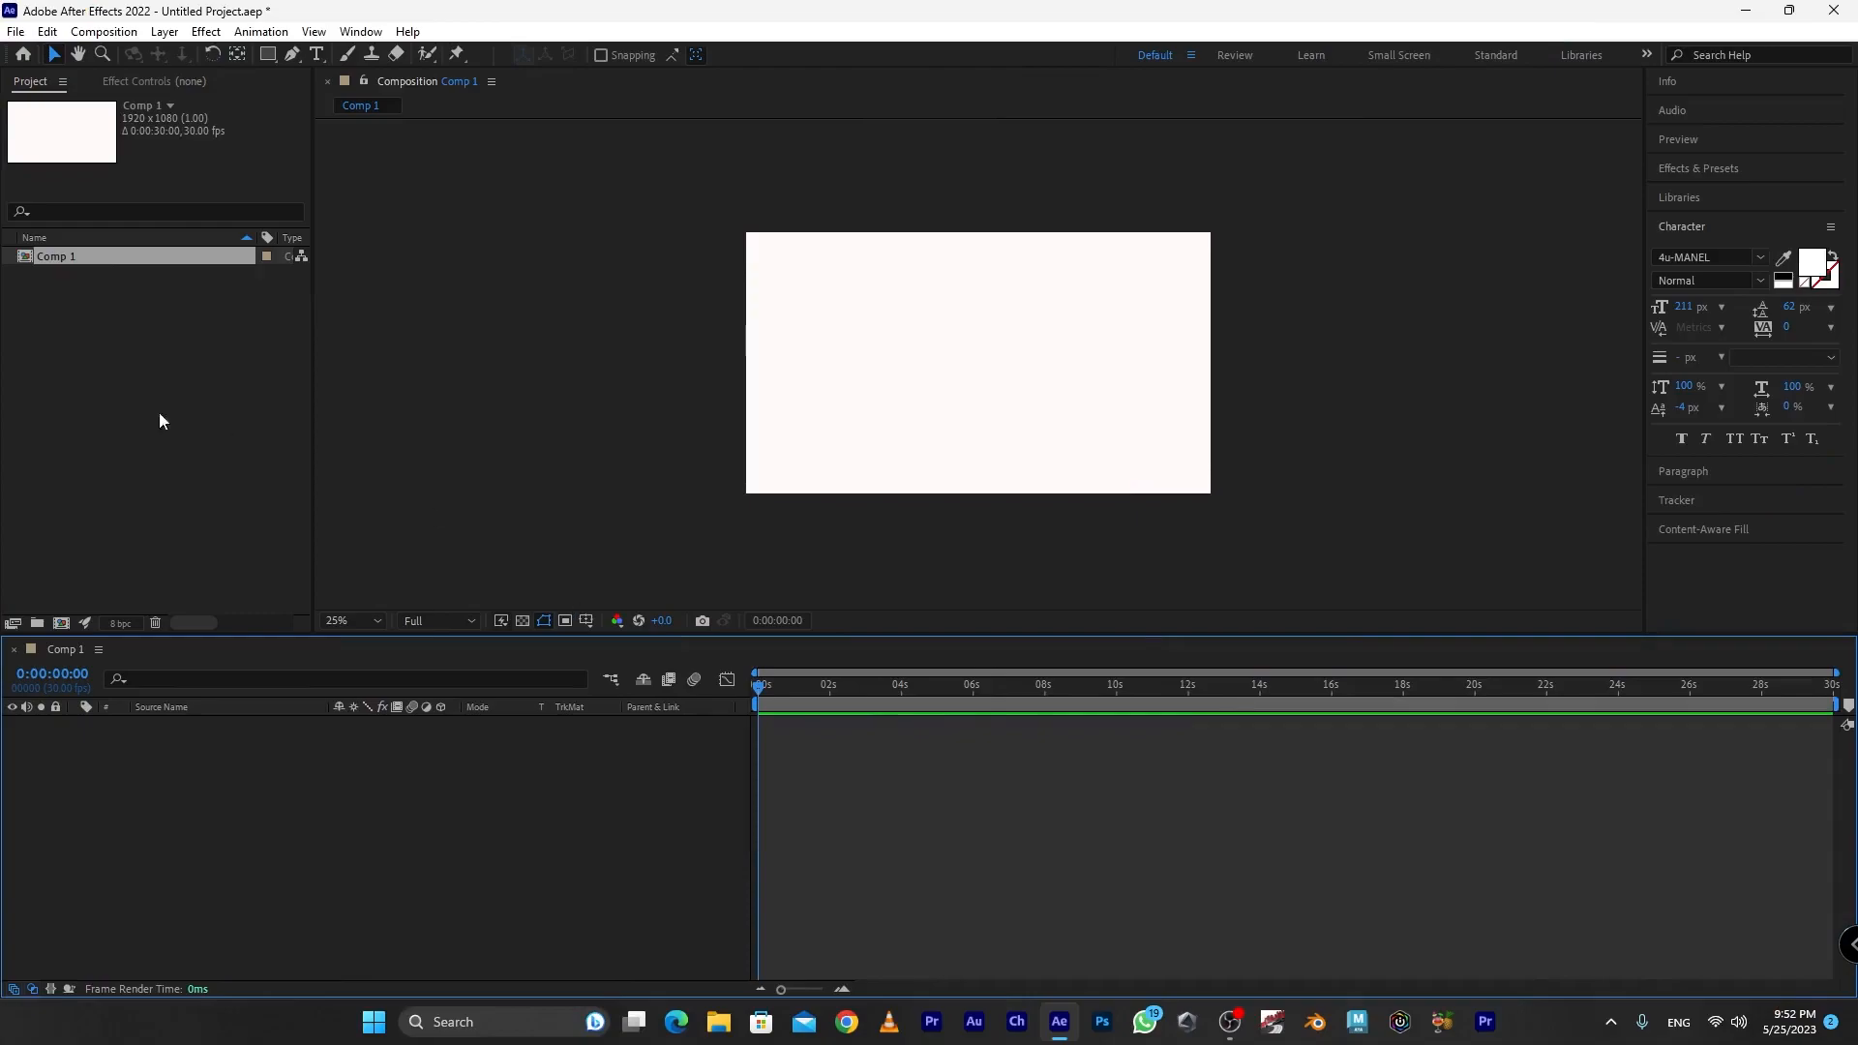
right_click(223, 792)
click(194, 799)
scroll(917, 298, up, 3)
scroll(973, 367, down, 4)
scroll(585, 293, up, 1)
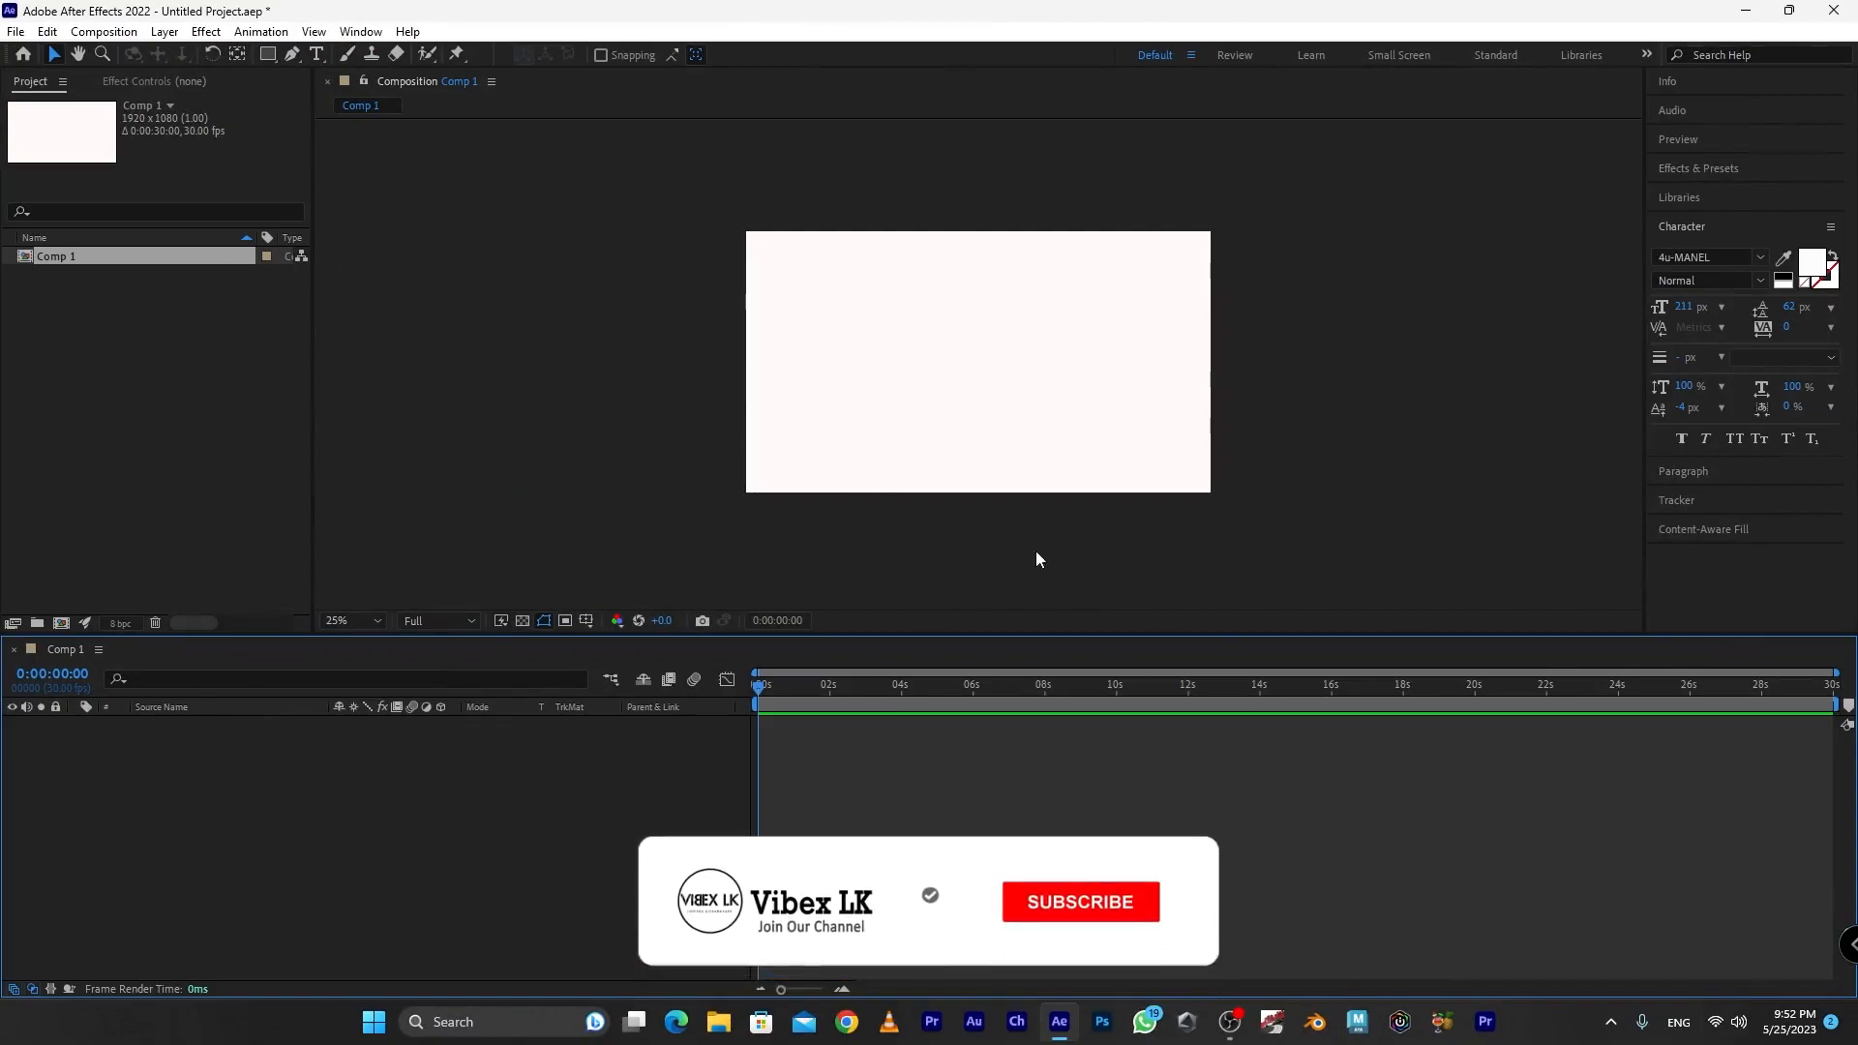
right_click(330, 759)
click(278, 792)
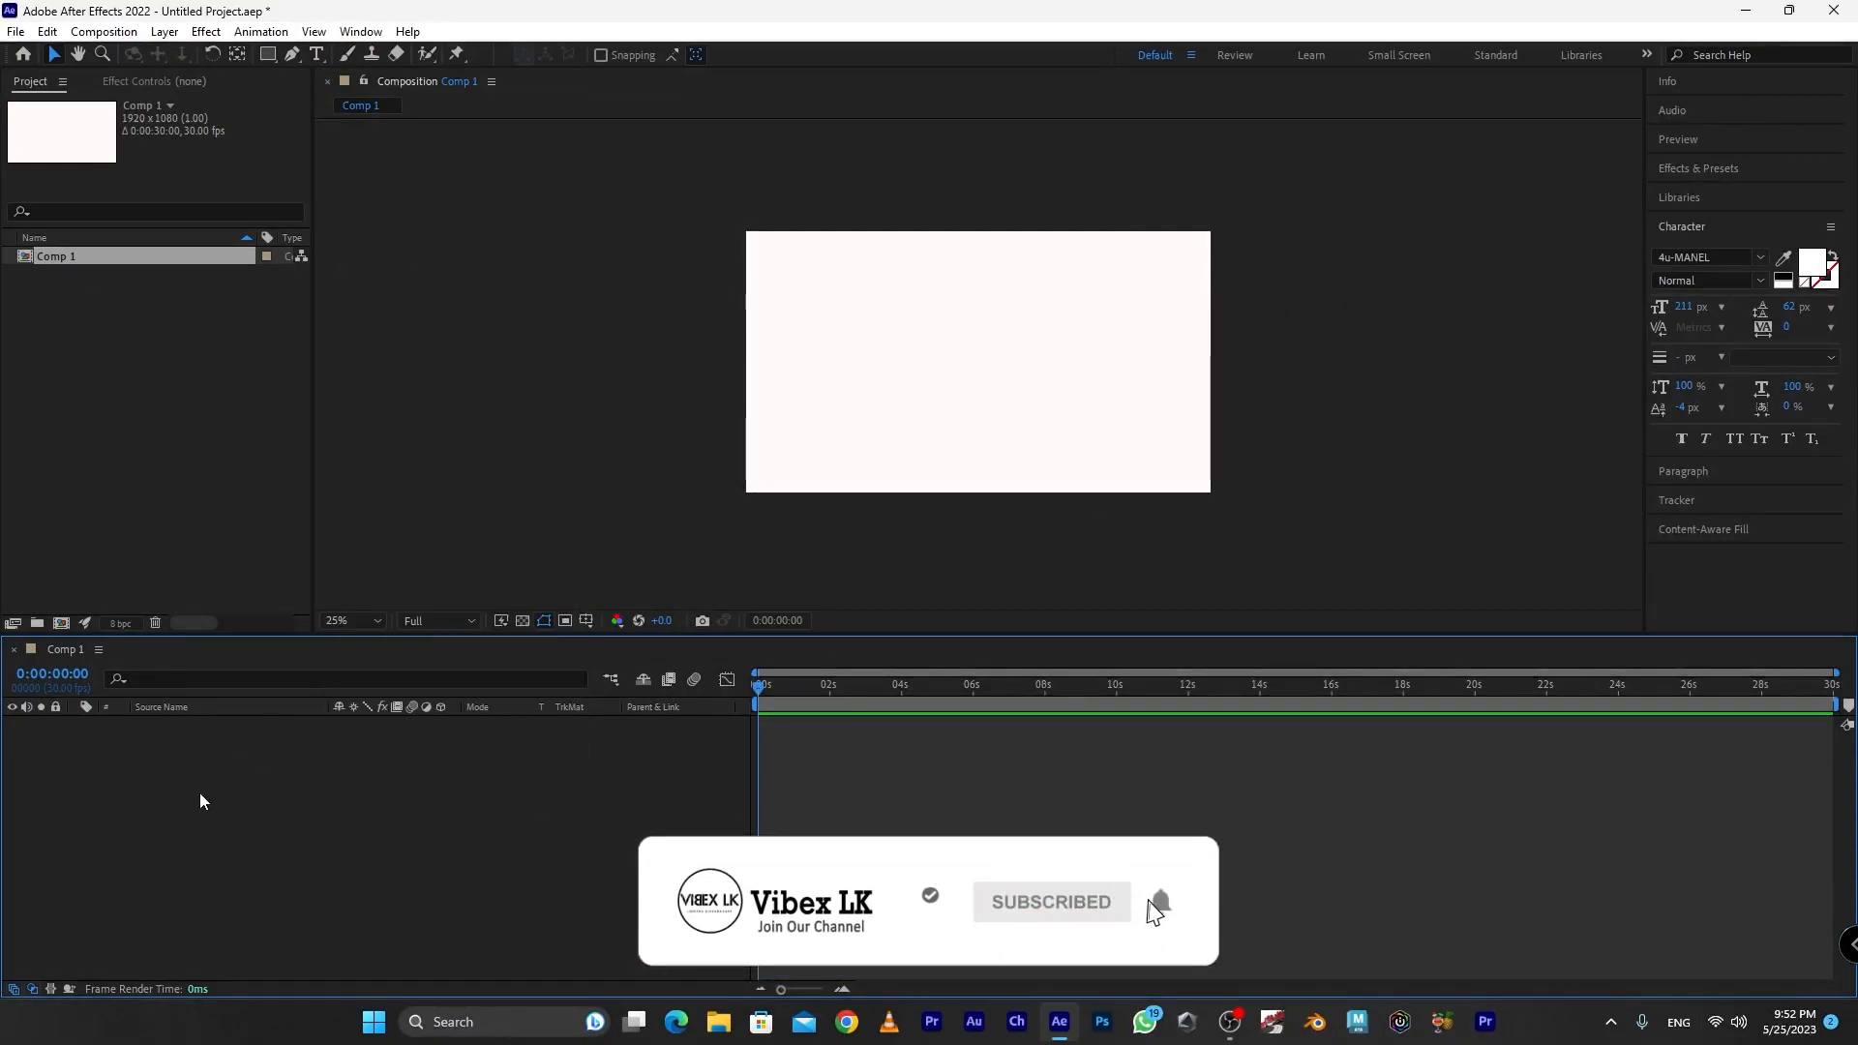
Add a new text layer to Comp 1 reading "Hello Guys"
right_click(133, 794)
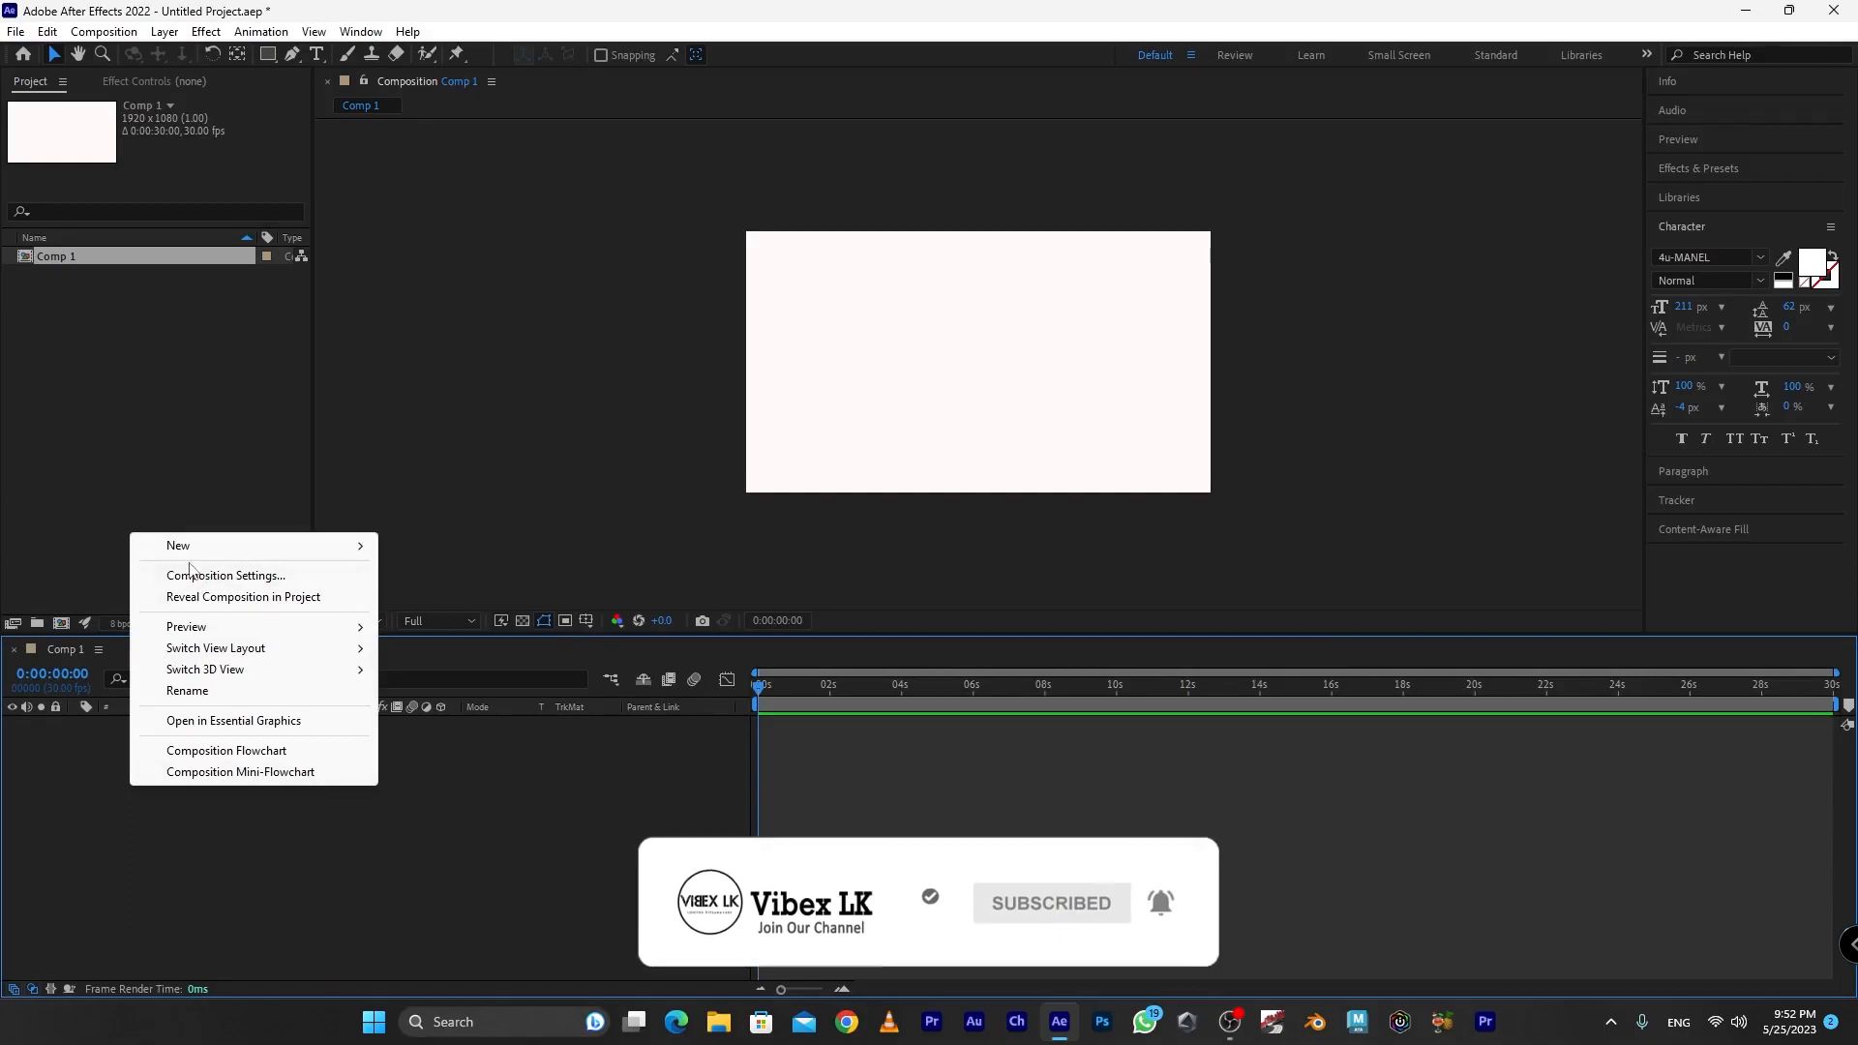
mouse_move(197, 552)
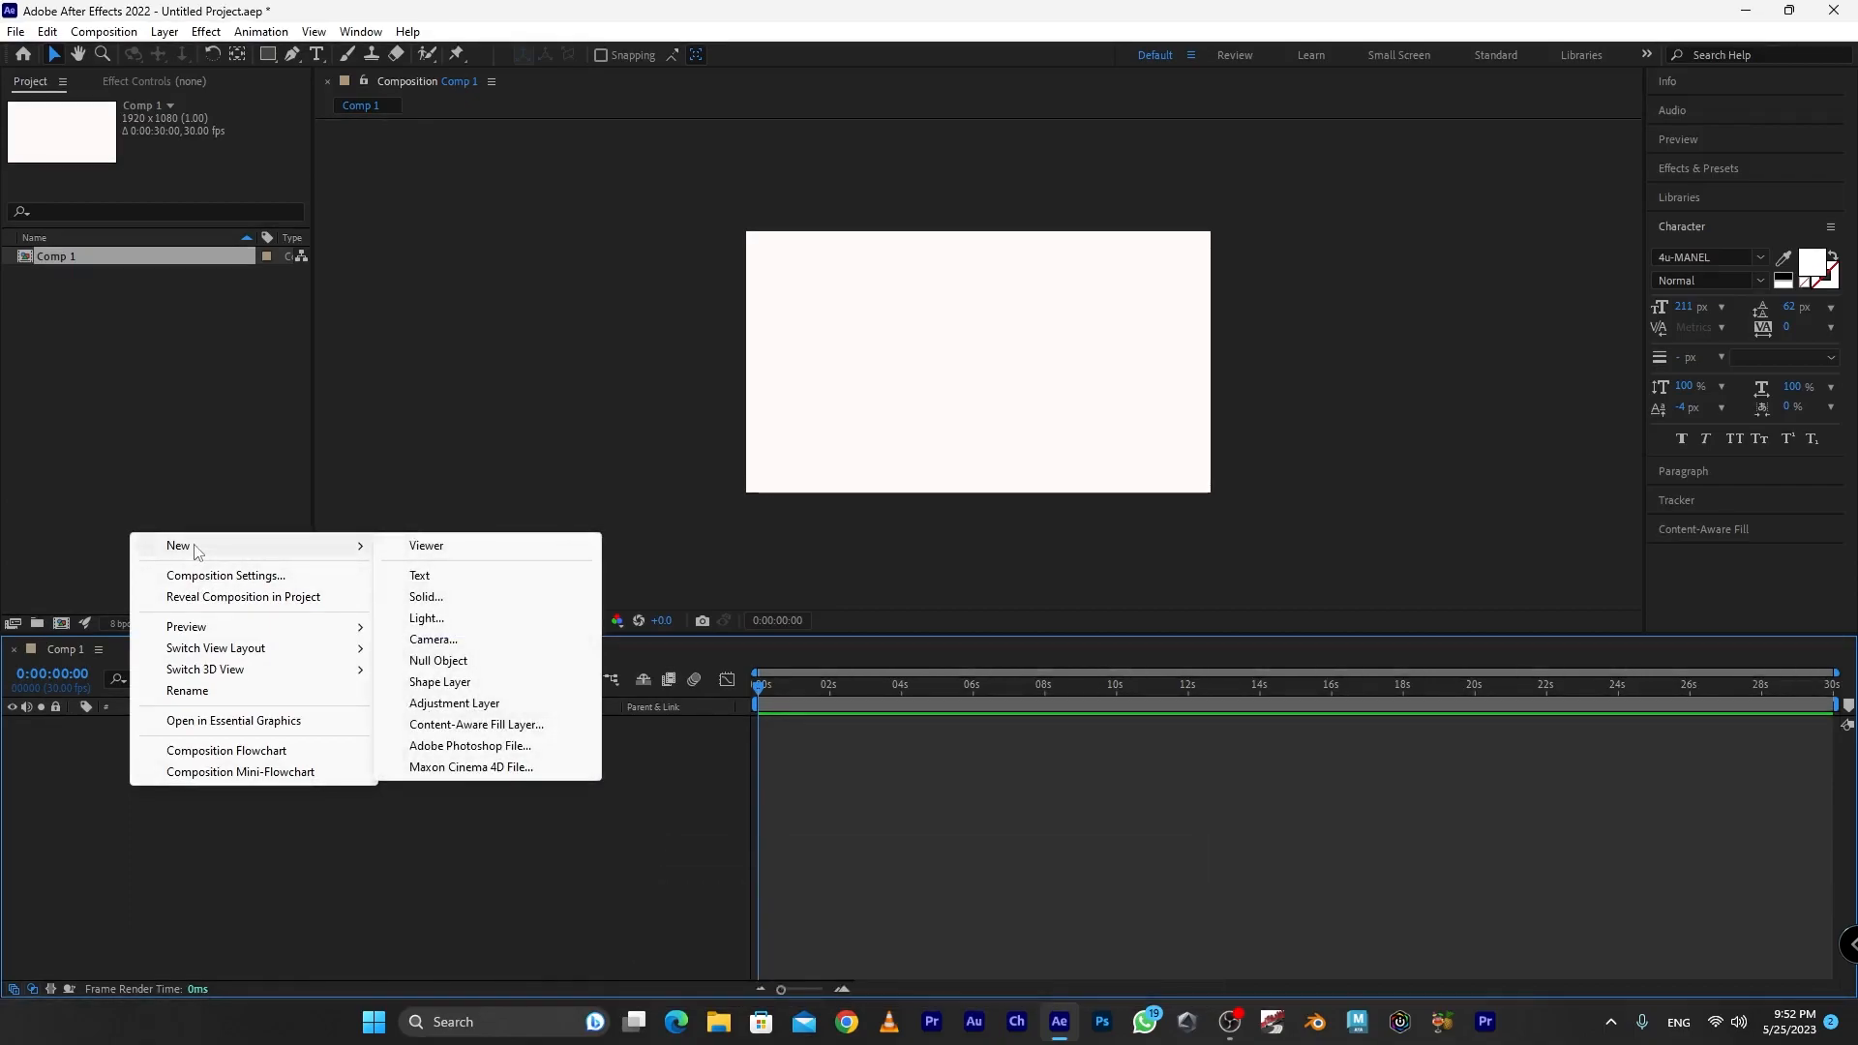
click(432, 580)
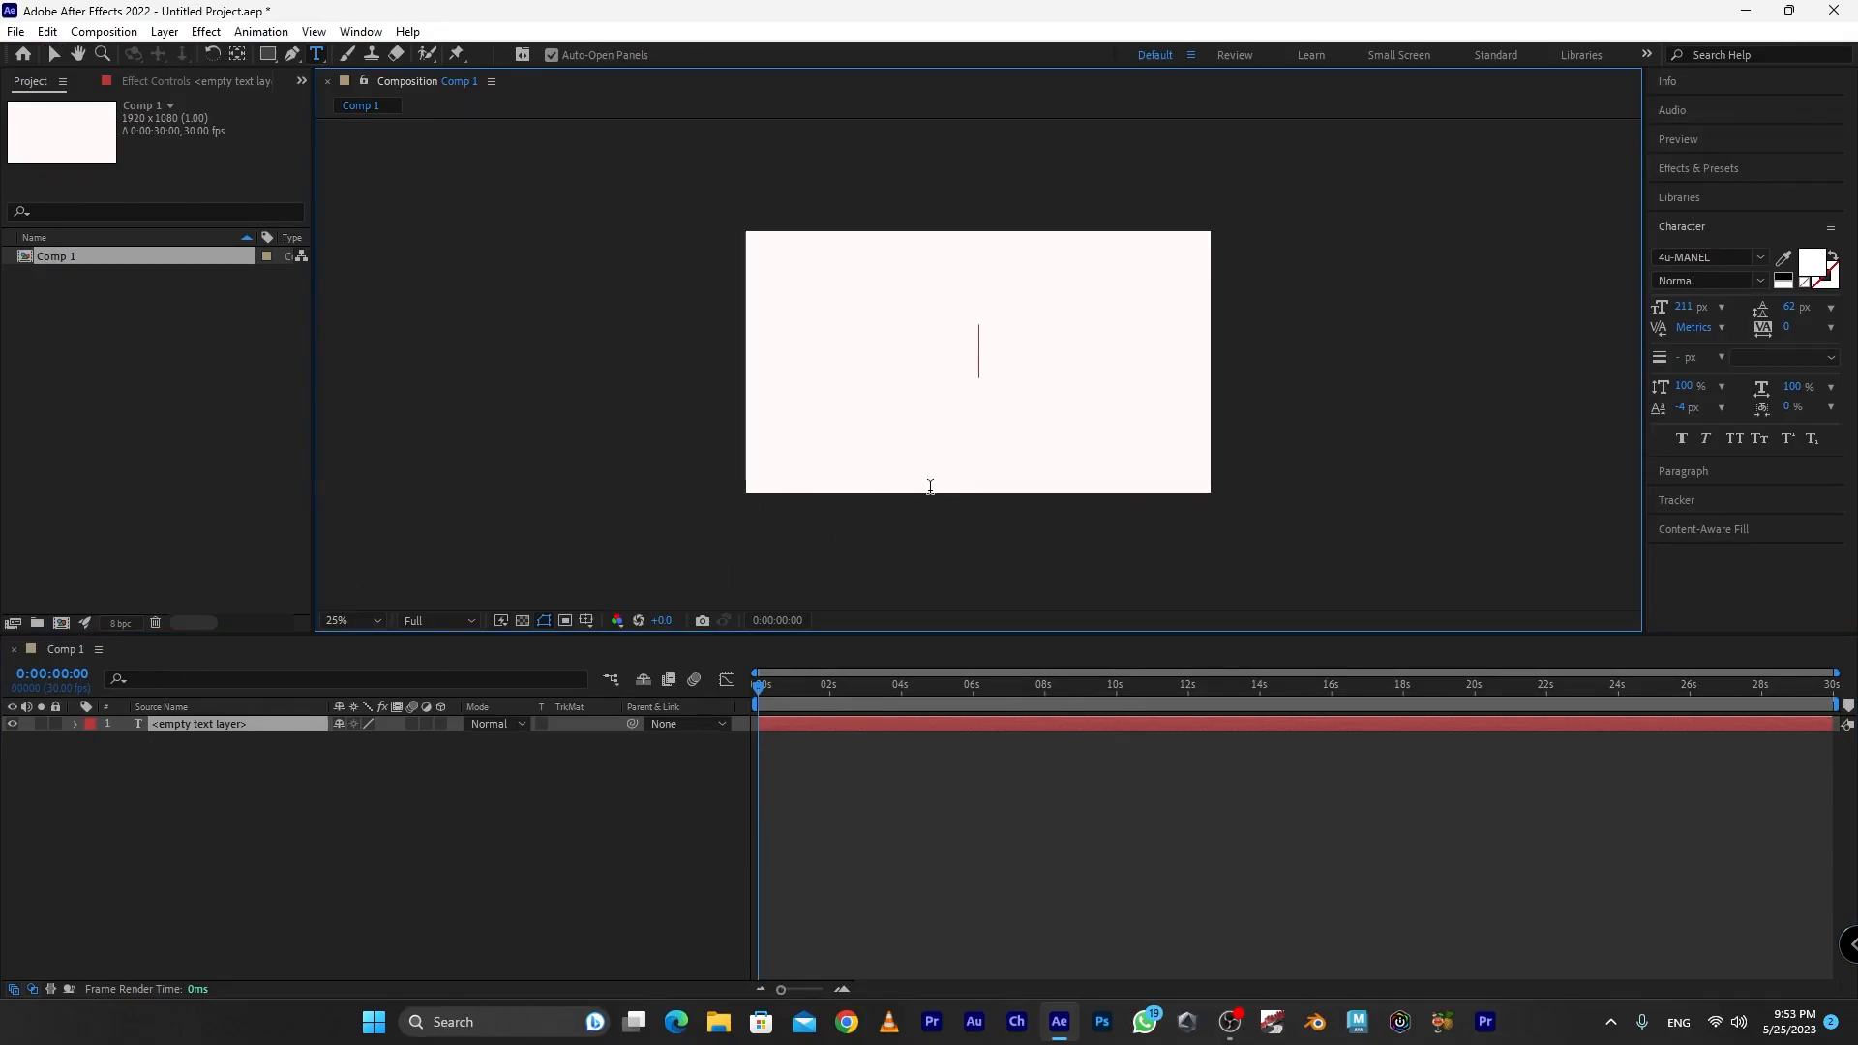
text(He)
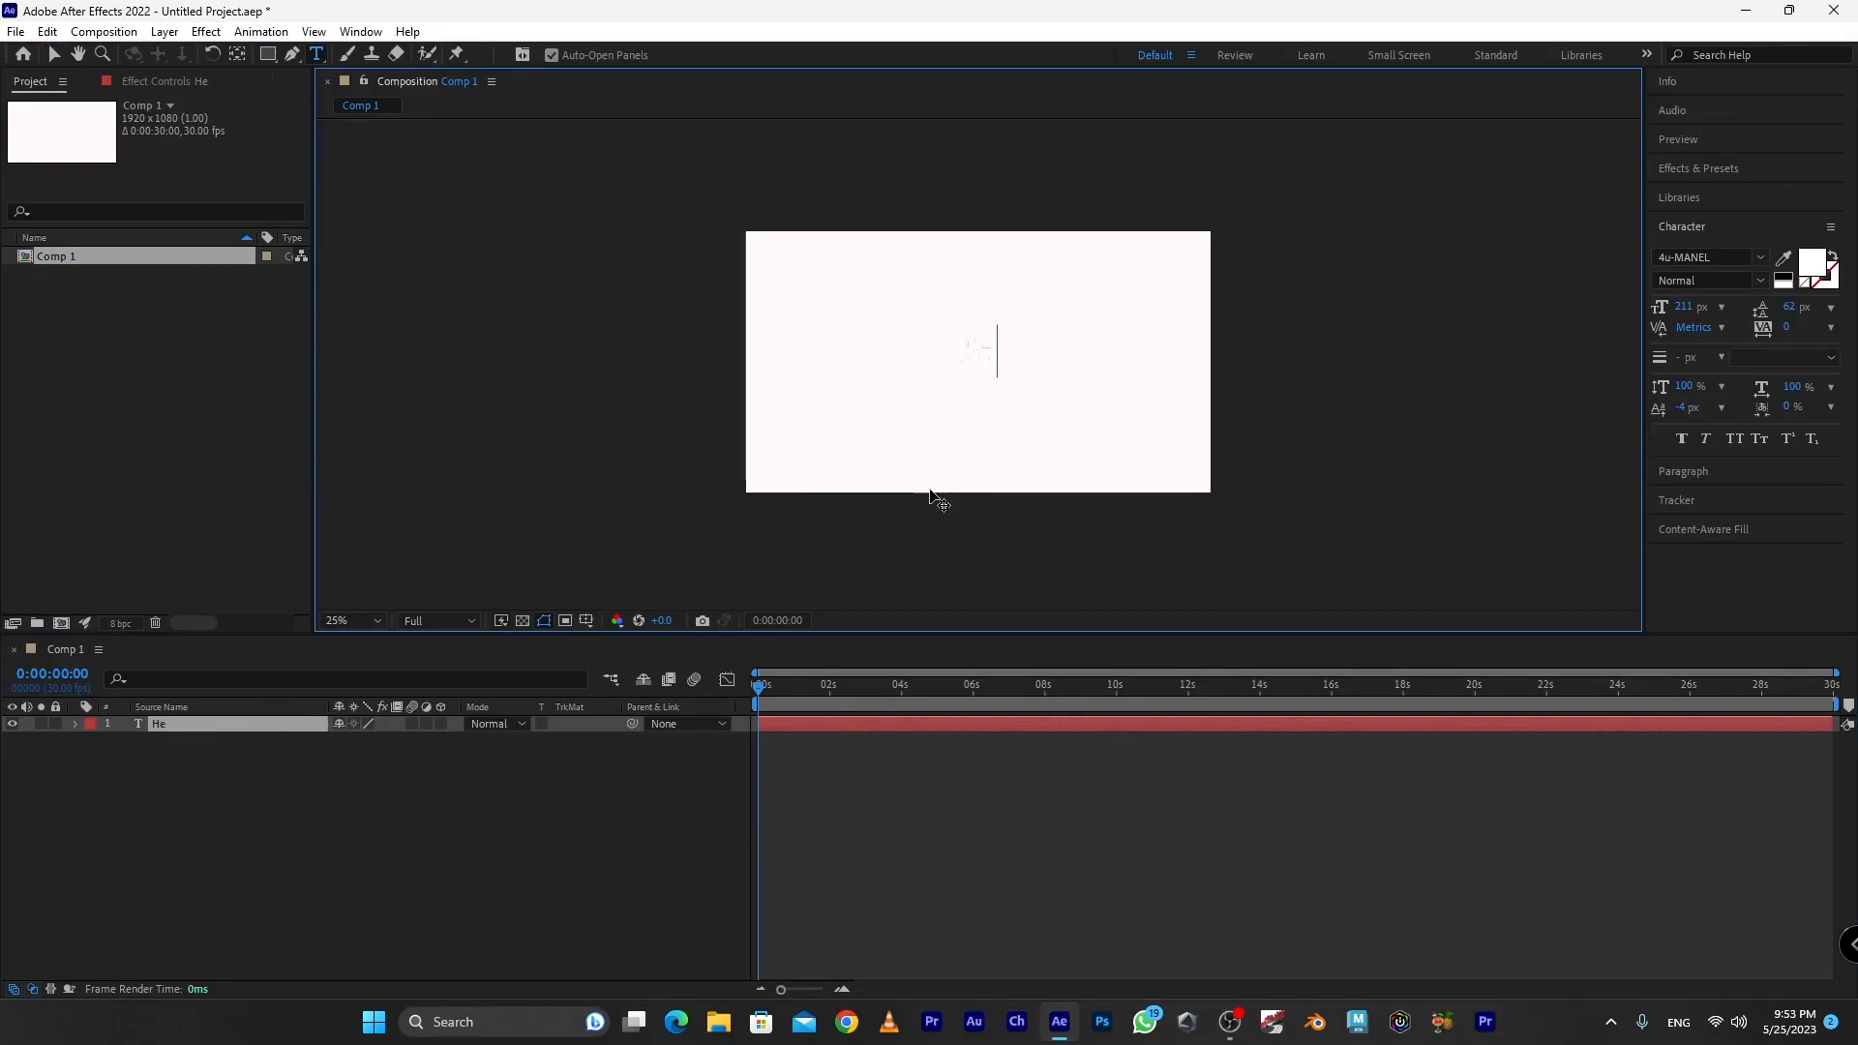
text(llo Guys)
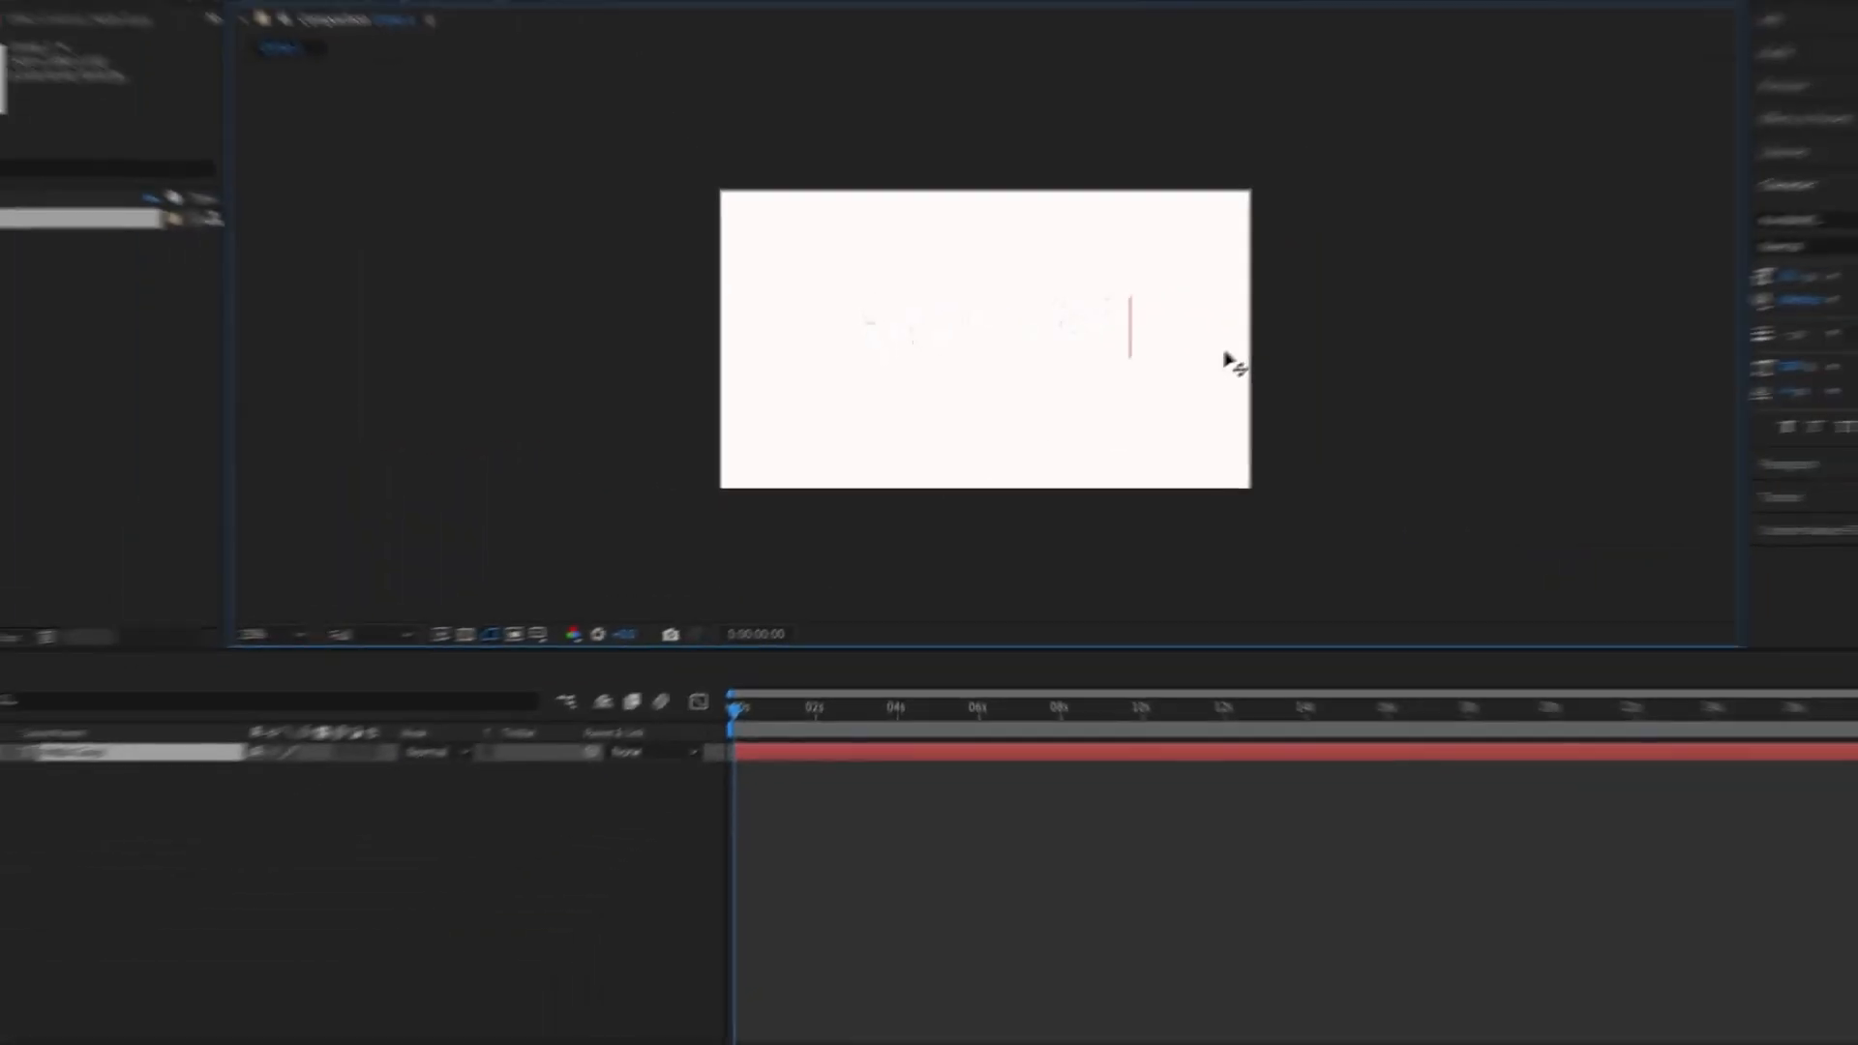
Set the whole text's font to a Attack Graffiti and its fill color to black
key(ctrl+a)
click(1760, 257)
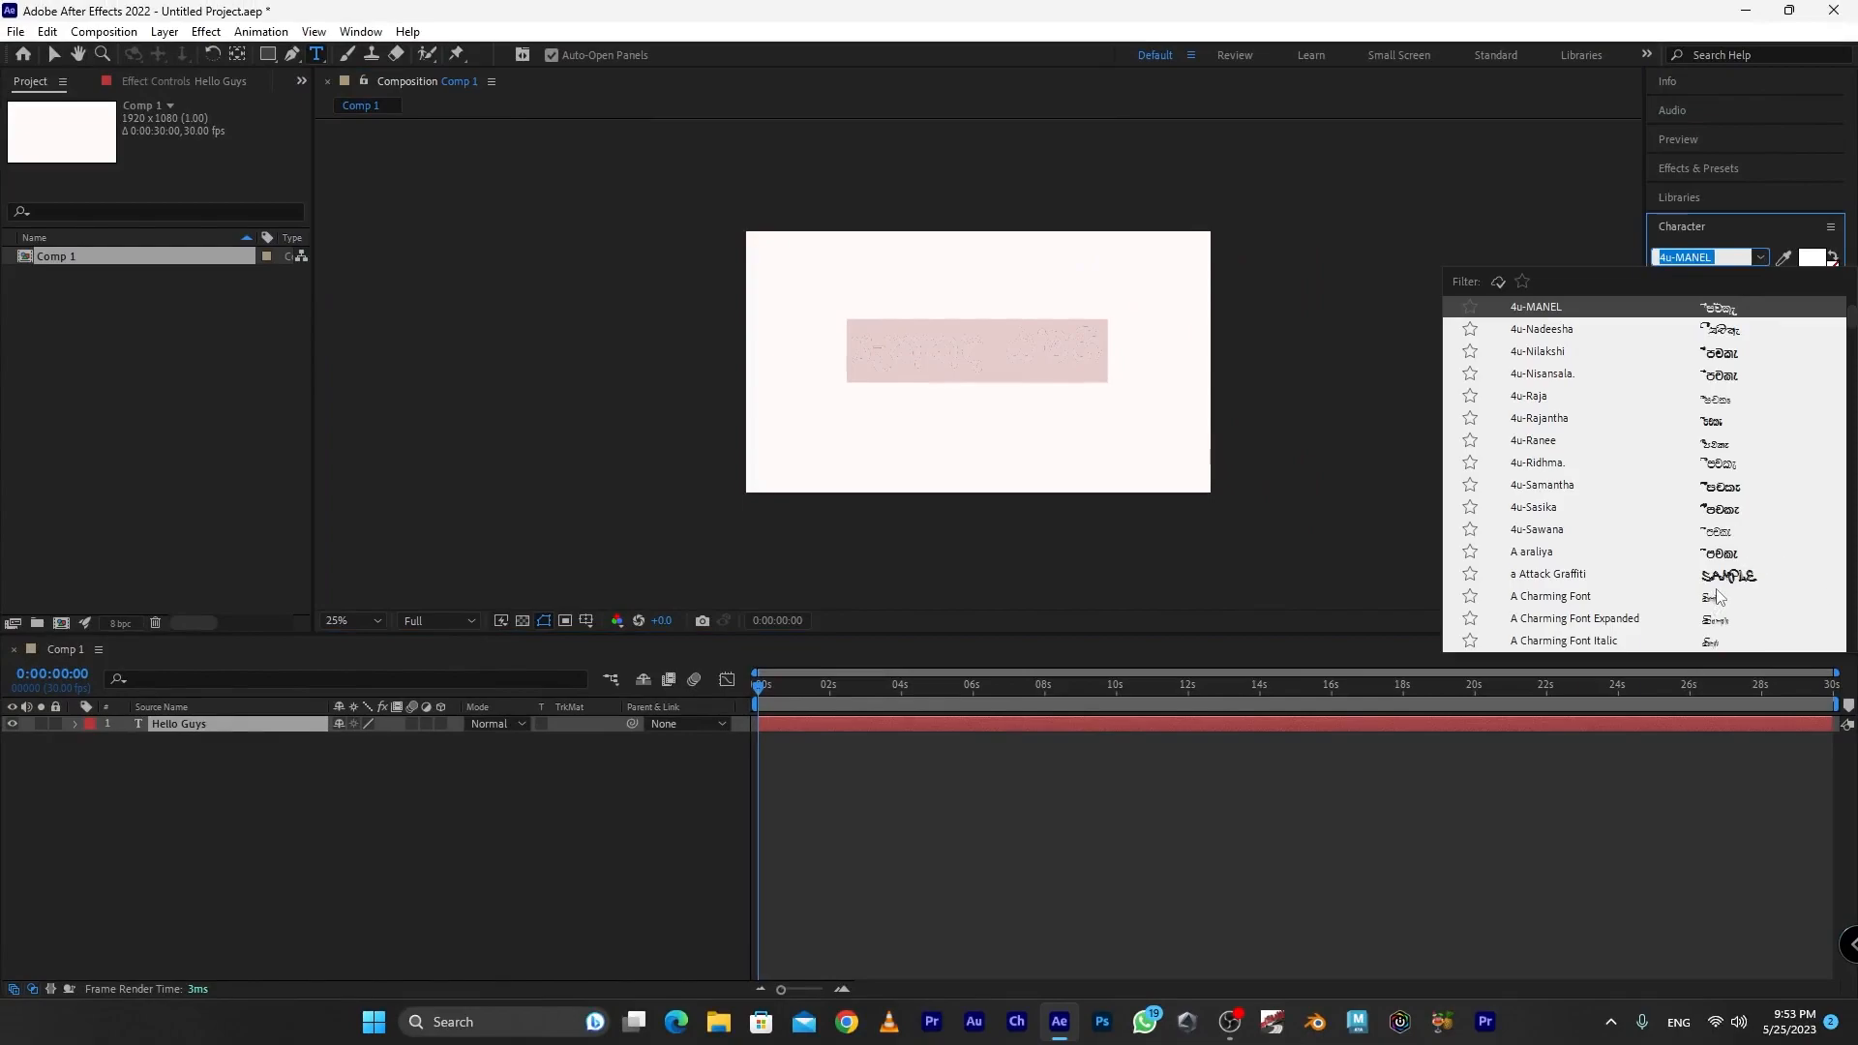
click(1723, 576)
click(1811, 261)
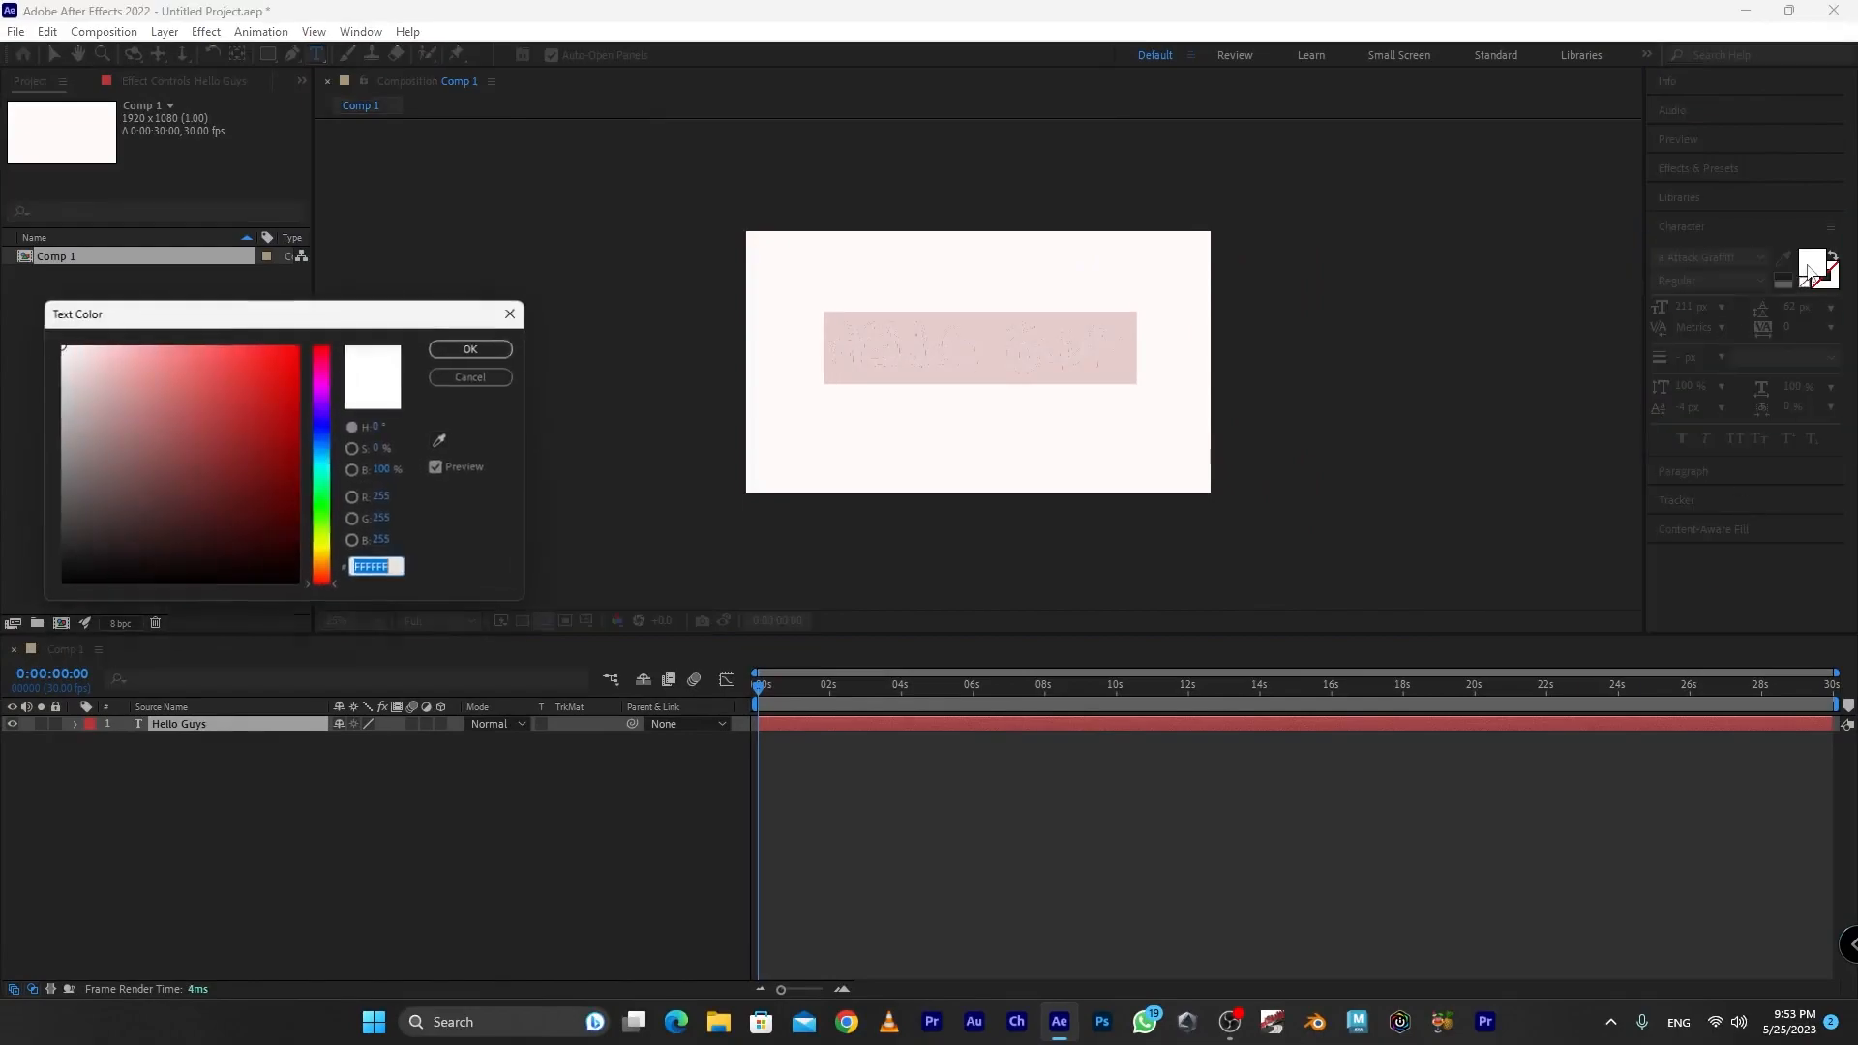
click(161, 579)
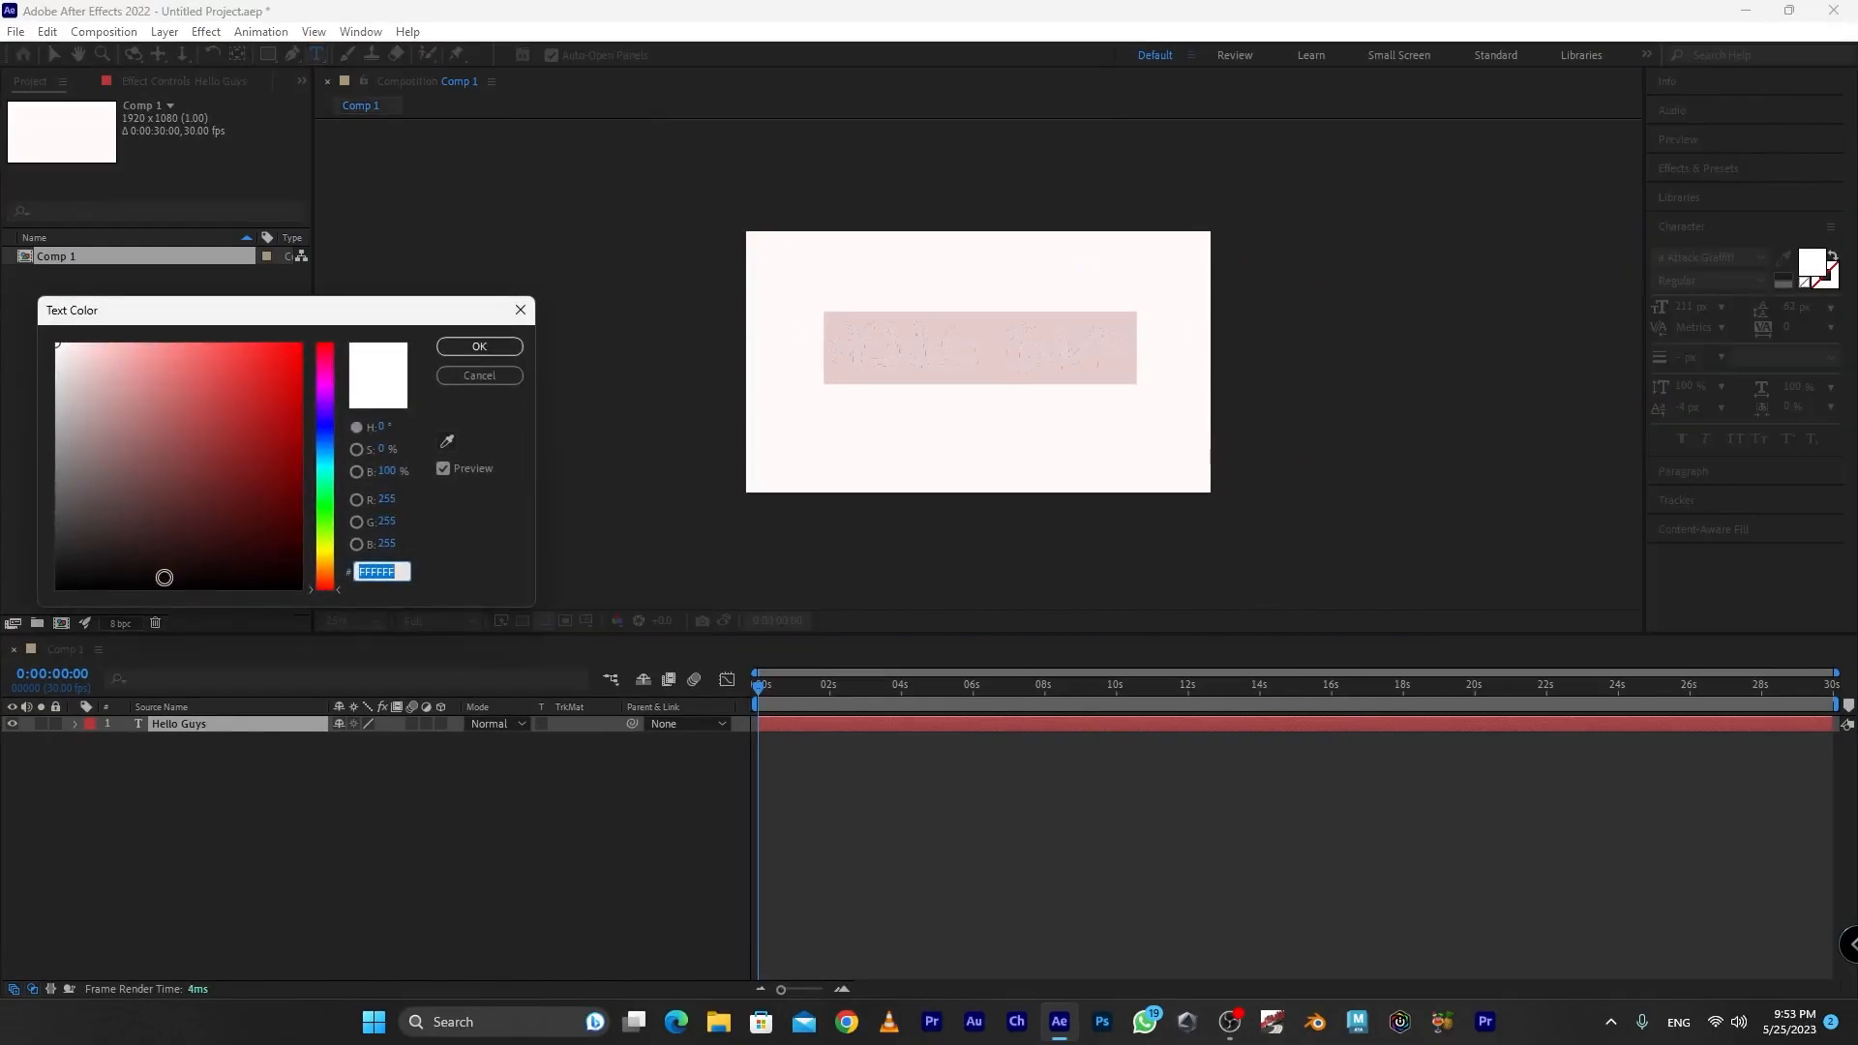
click(480, 348)
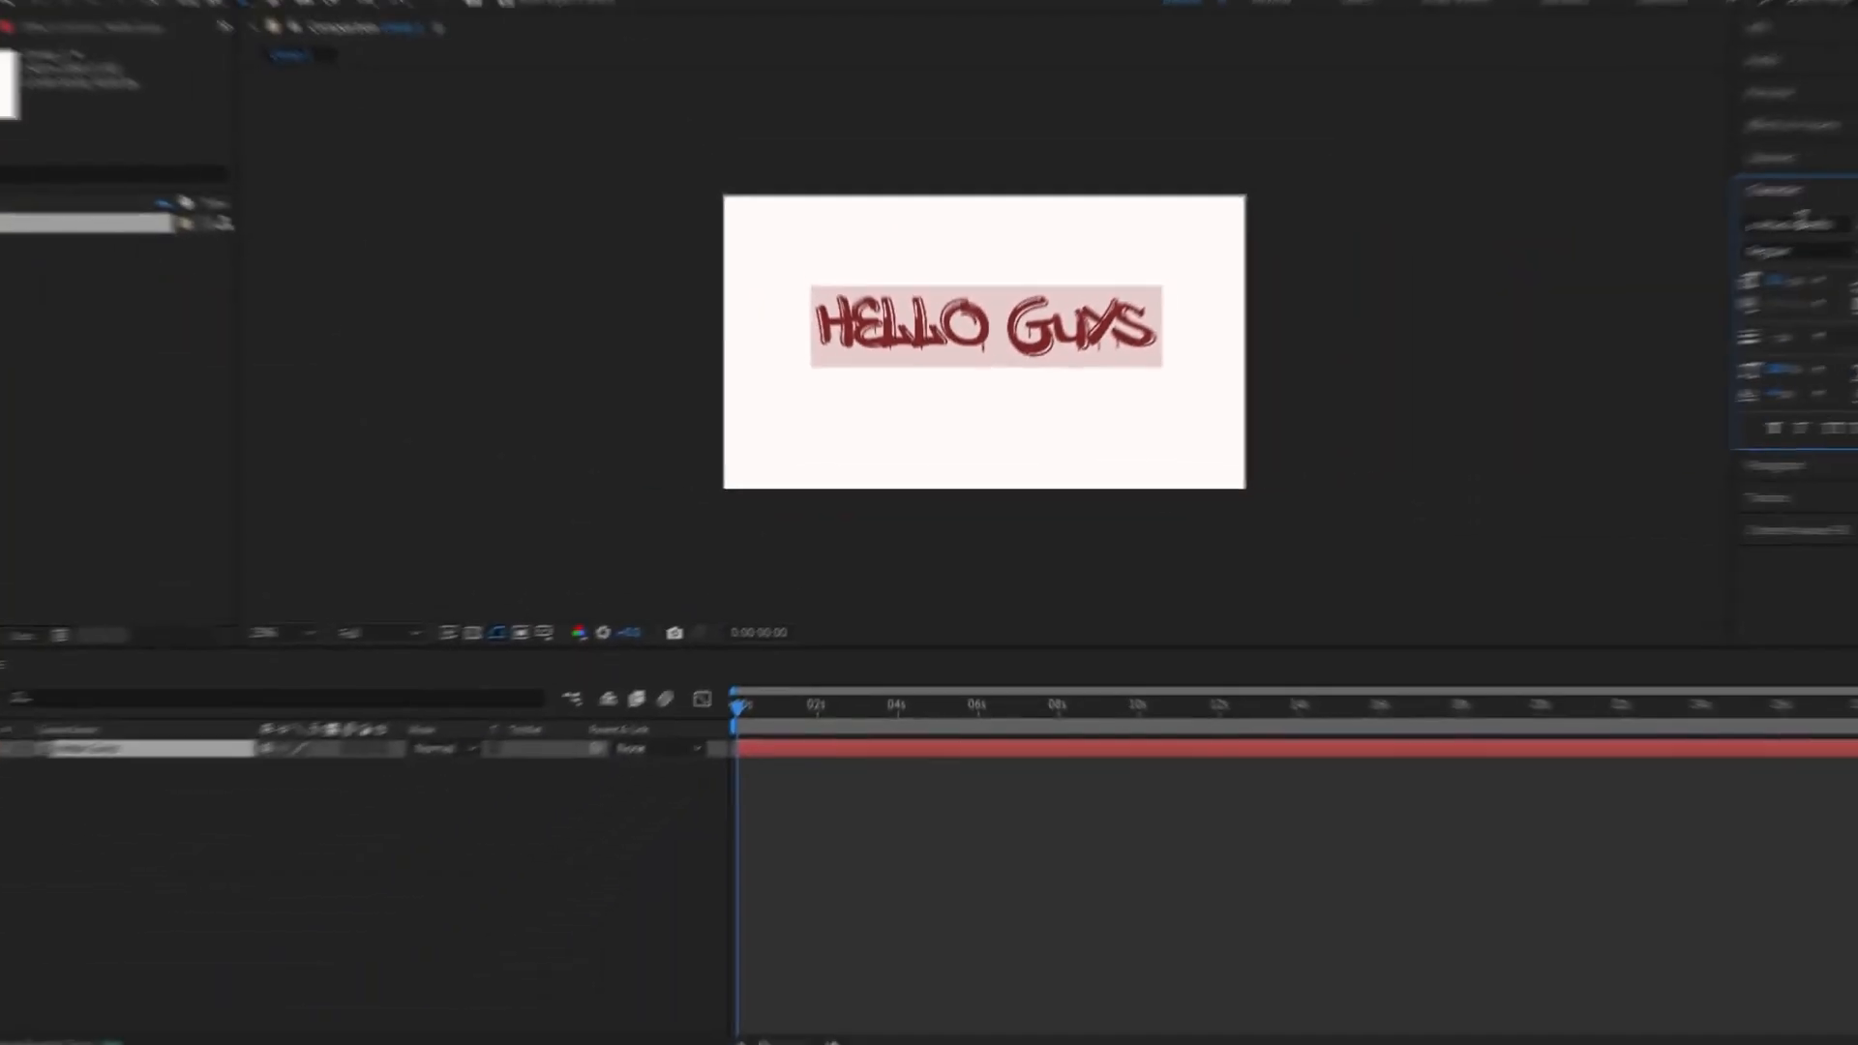
Try the Abberancy and Adankappidaari fonts on the text
click(1759, 256)
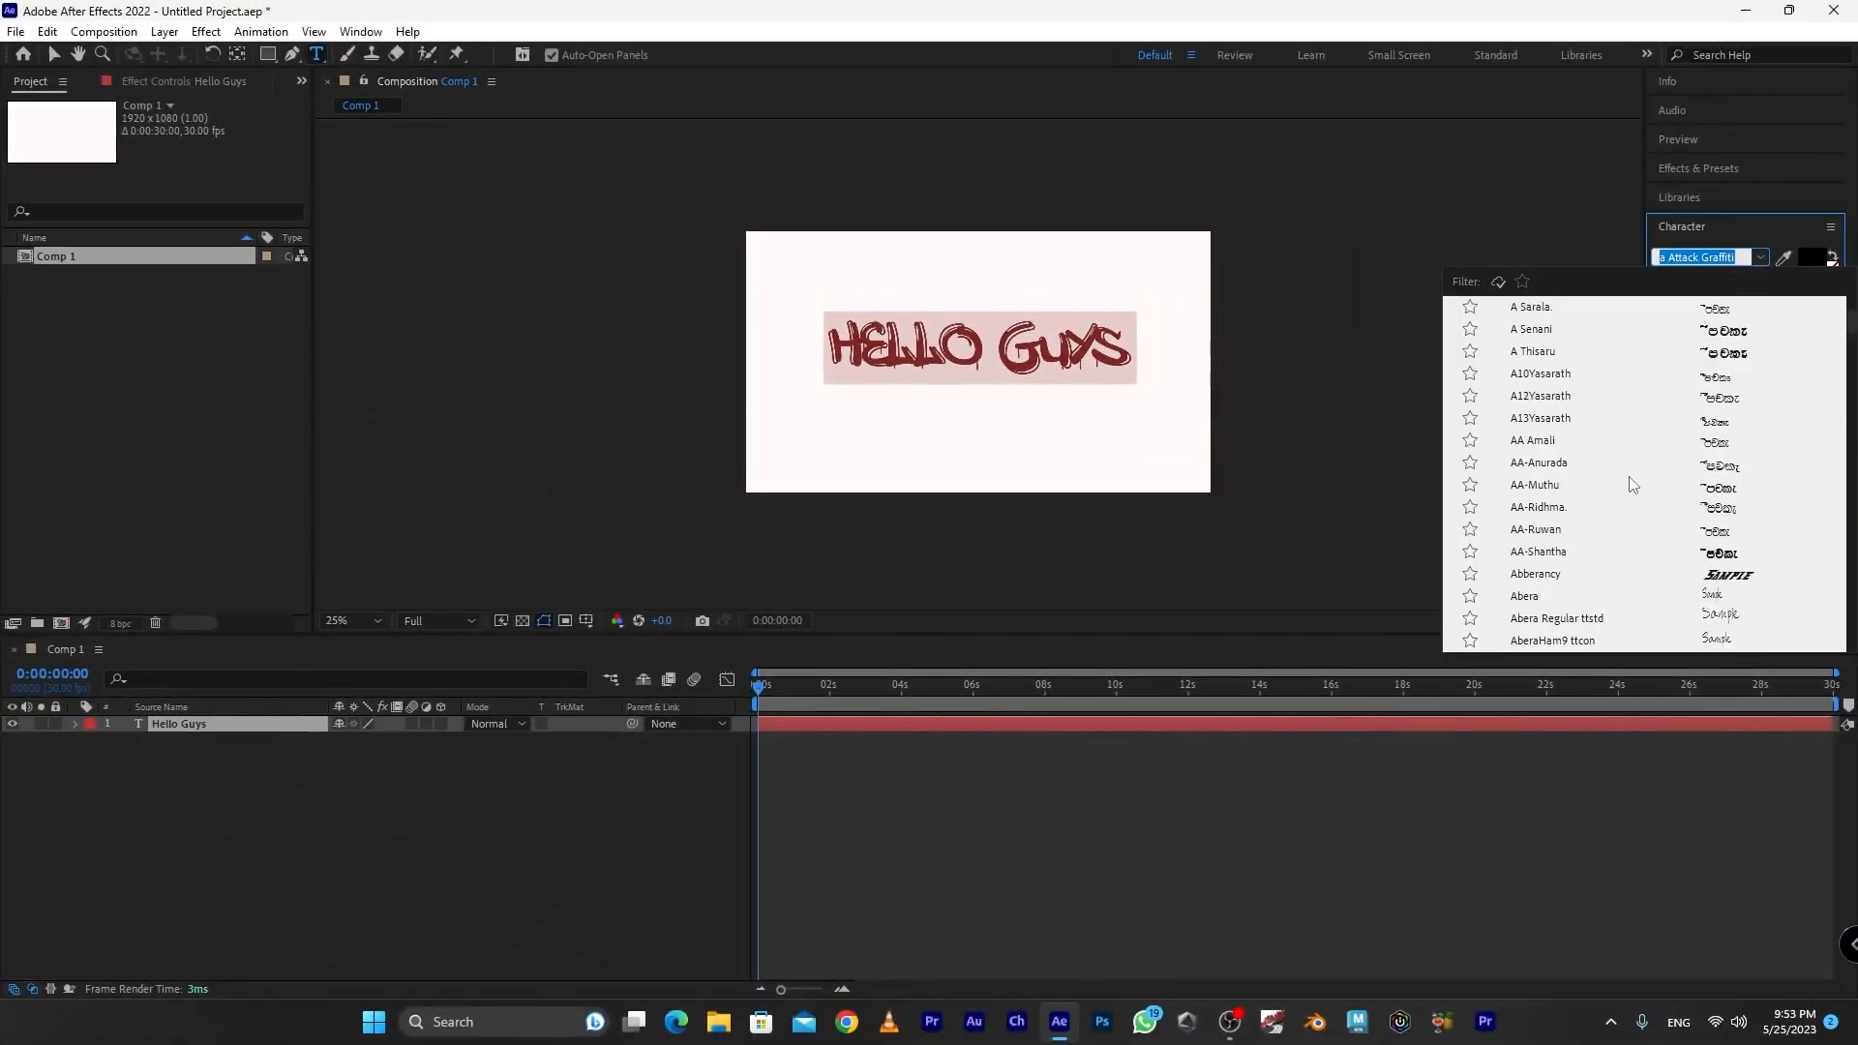
click(1703, 574)
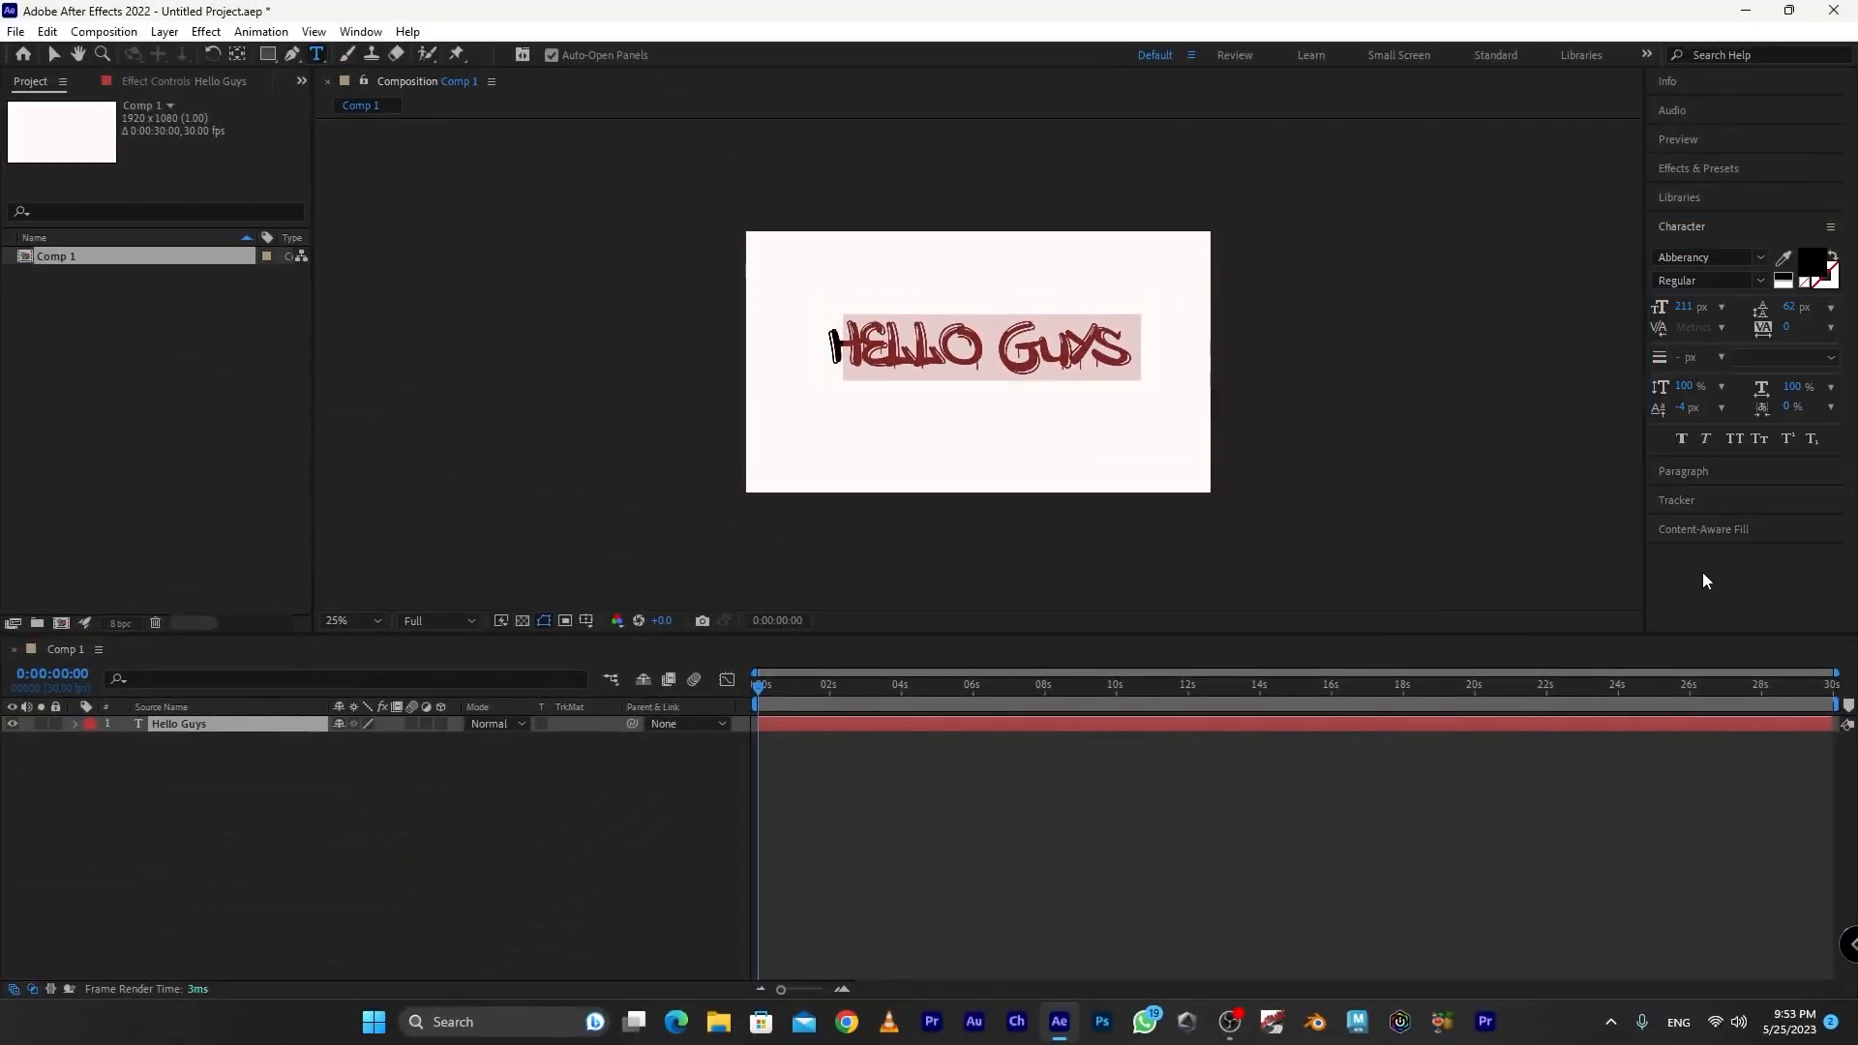
click(1759, 256)
scroll(1738, 472, down, 2)
click(1739, 472)
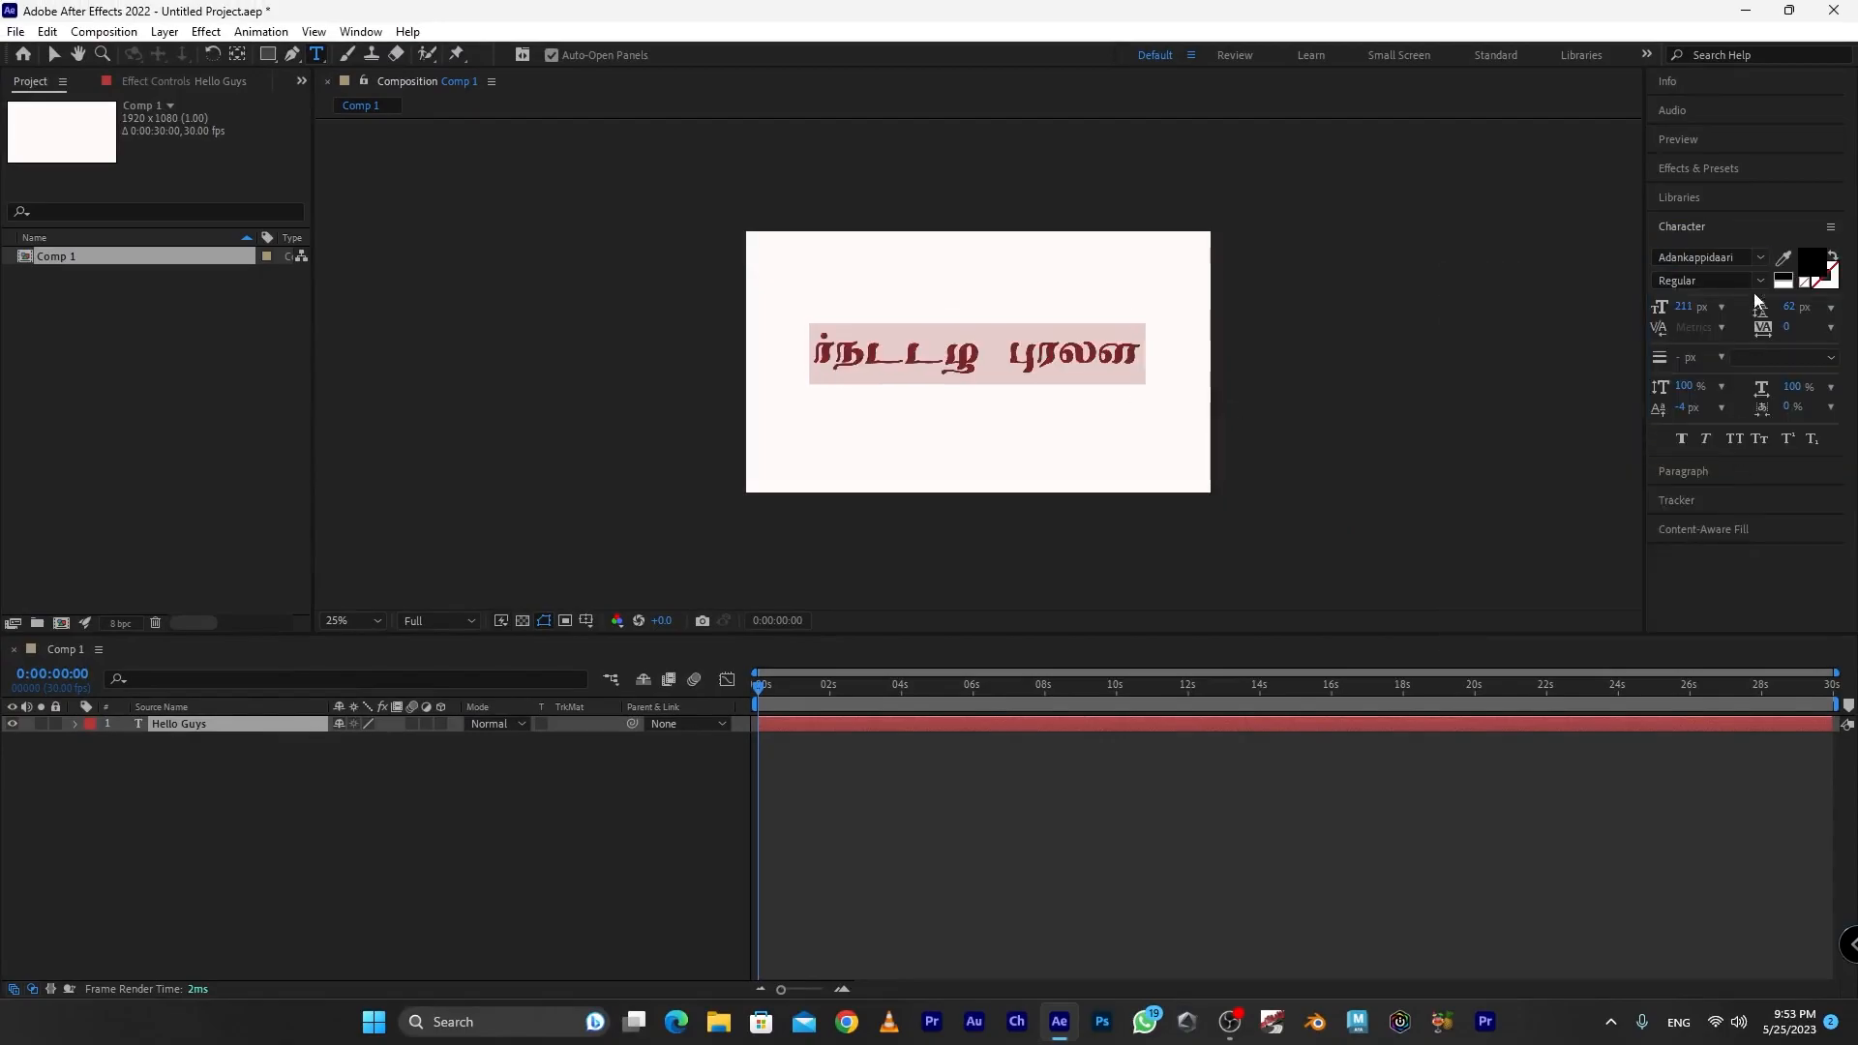
Set the text's font to AgreloycAlmond and finish editing the text
click(1761, 256)
scroll(1732, 483, down, 3)
click(1729, 489)
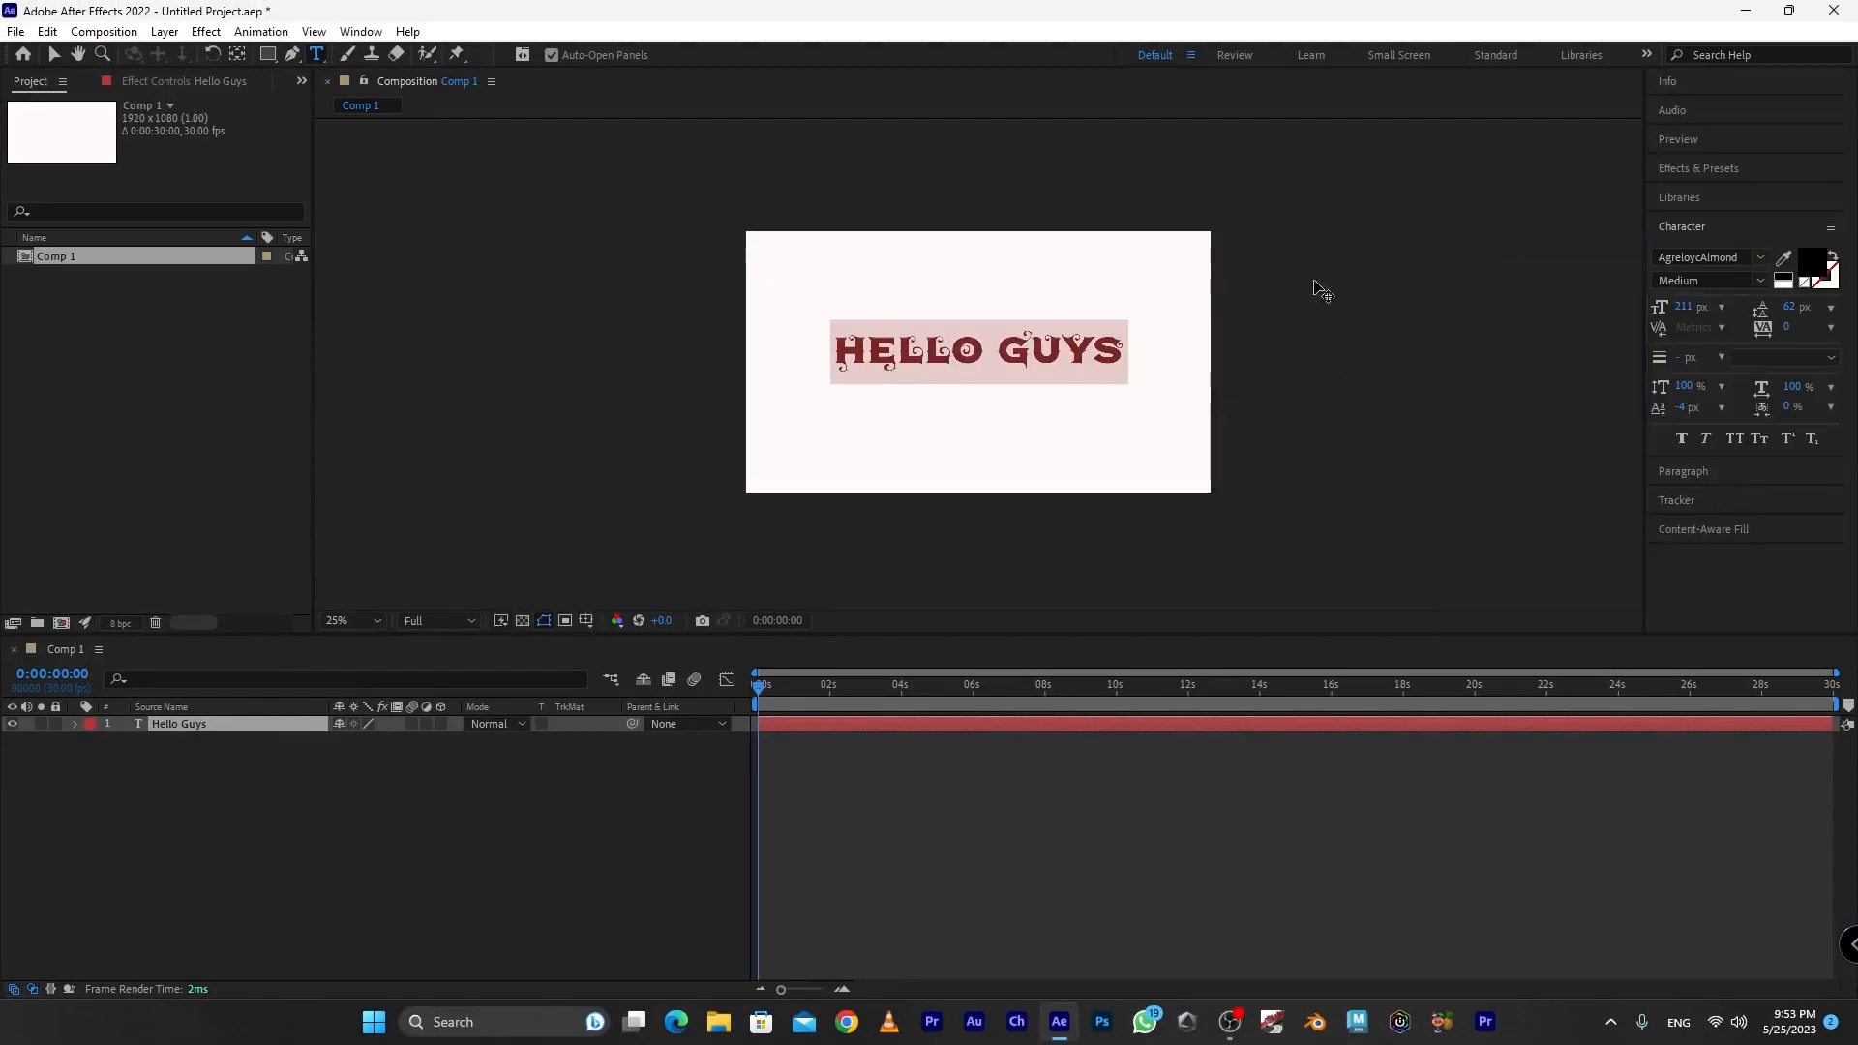
click(136, 794)
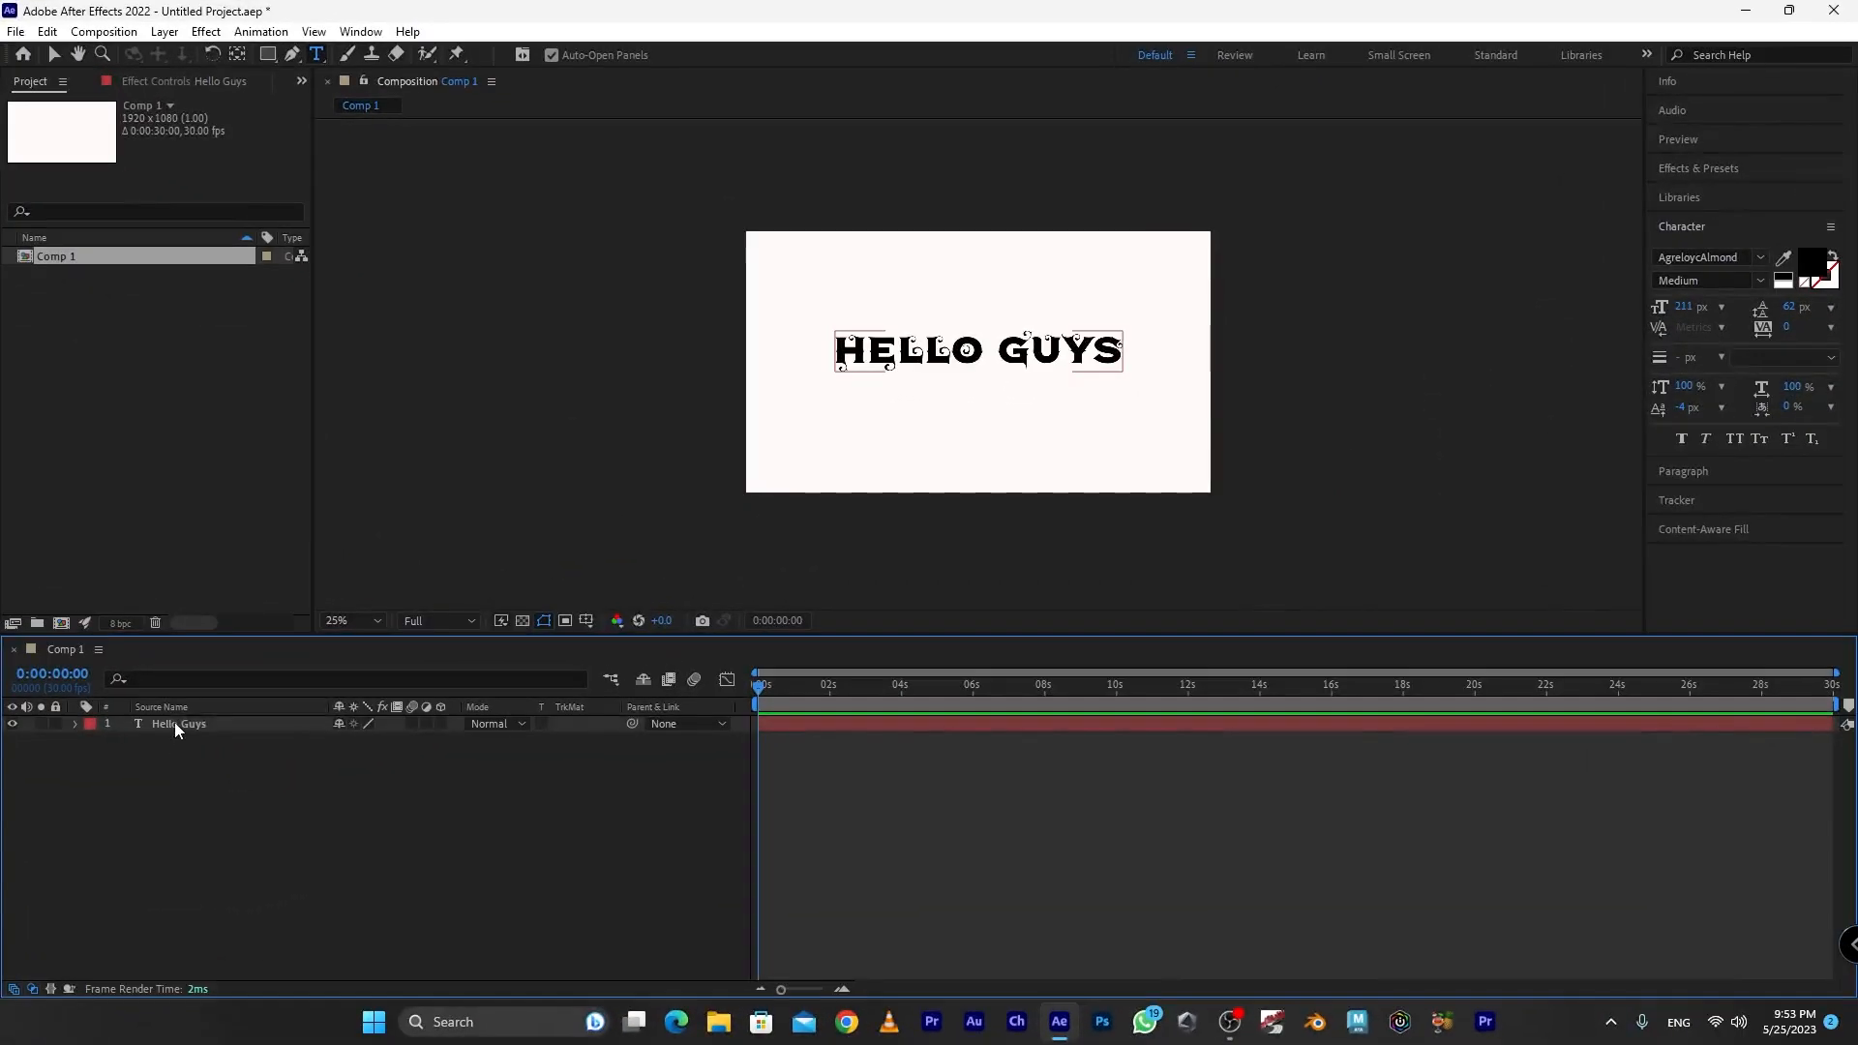
Select the Hello Guys text layer and put the current-time indicator at 0:00:00:00
click(174, 722)
drag(765, 689, 737, 834)
mouse_move(766, 704)
mouse_down()
mouse_move(737, 705)
mouse_move(1738, 706)
mouse_move(1401, 767)
mouse_move(979, 691)
mouse_move(757, 686)
mouse_up()
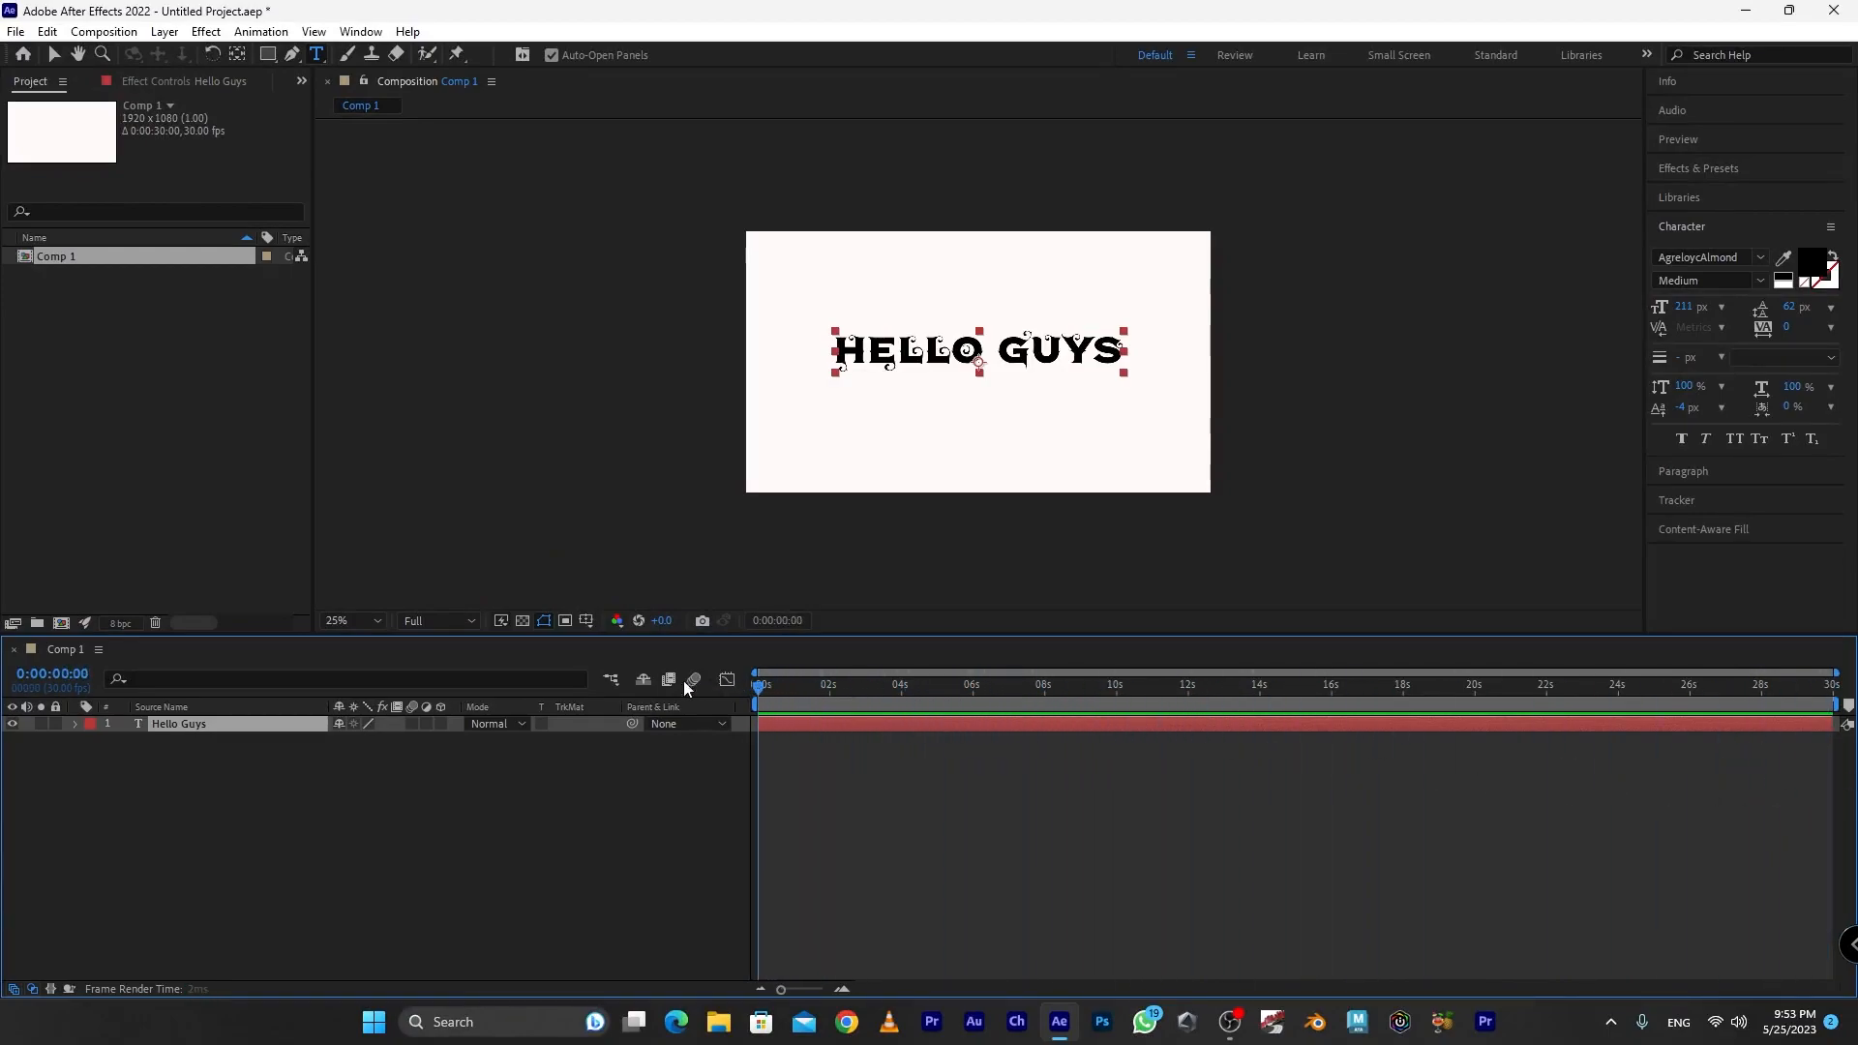